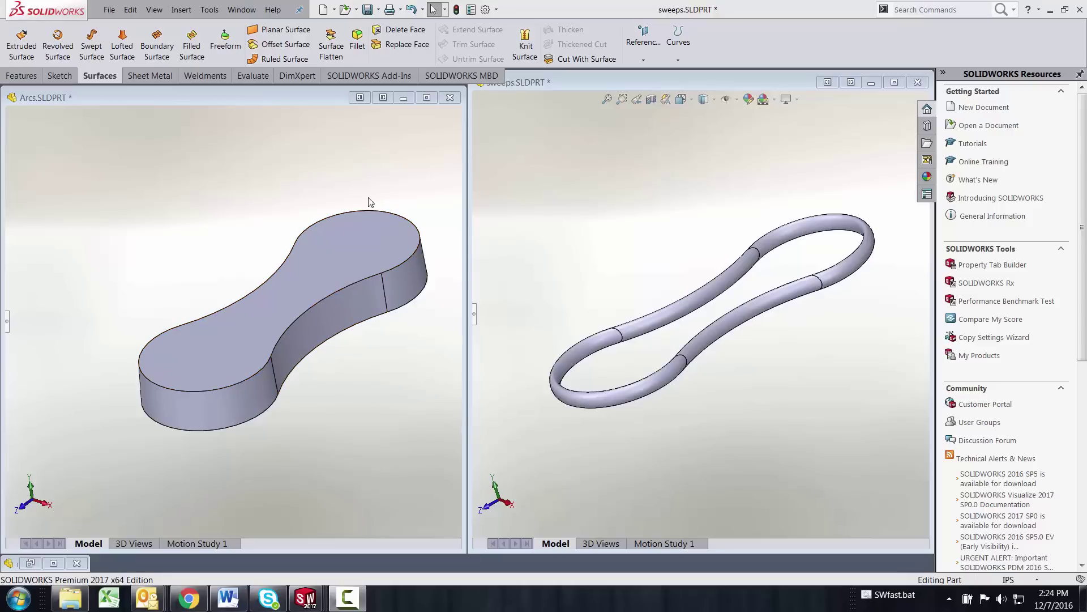
Orbit and zoom in on the Arcs part to reveal the edge lines between its curved side faces.
middle_click_drag(270, 273, 374, 317)
scroll(376, 329, "down", 5)
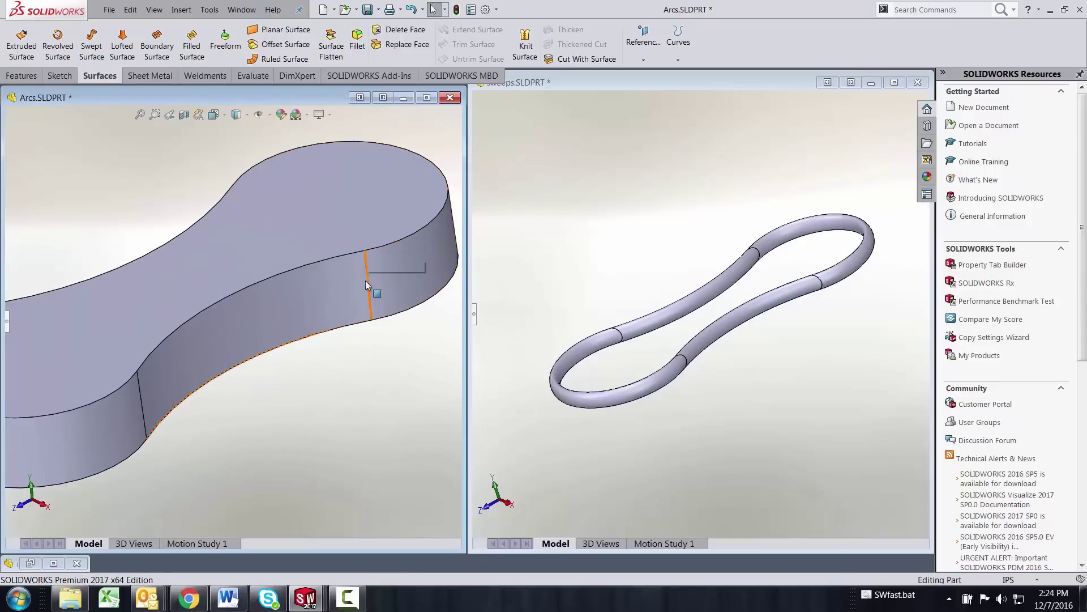
left_click(246, 115)
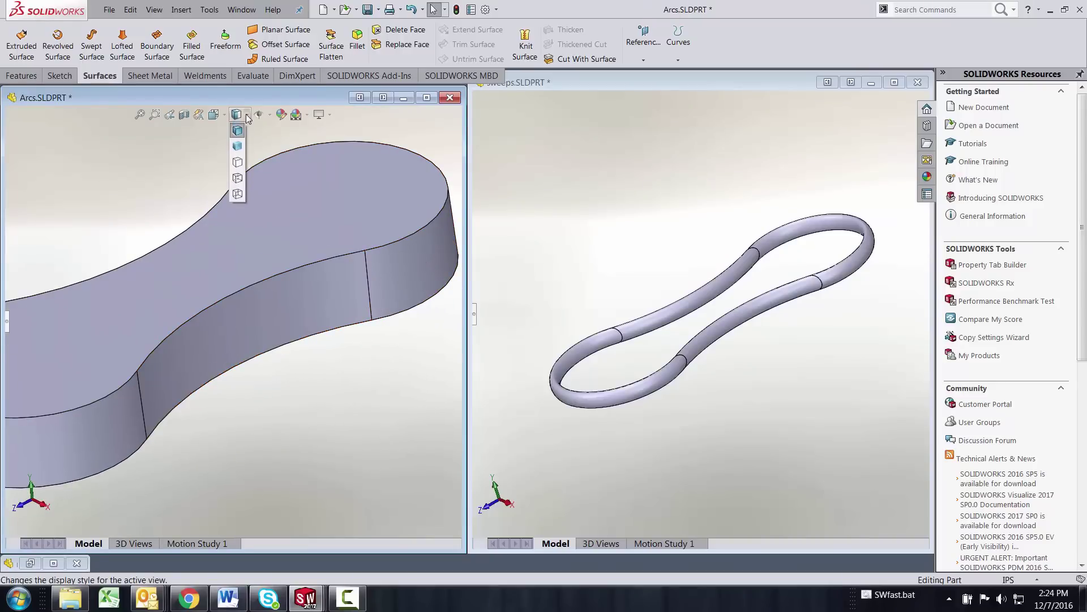
left_click(238, 147)
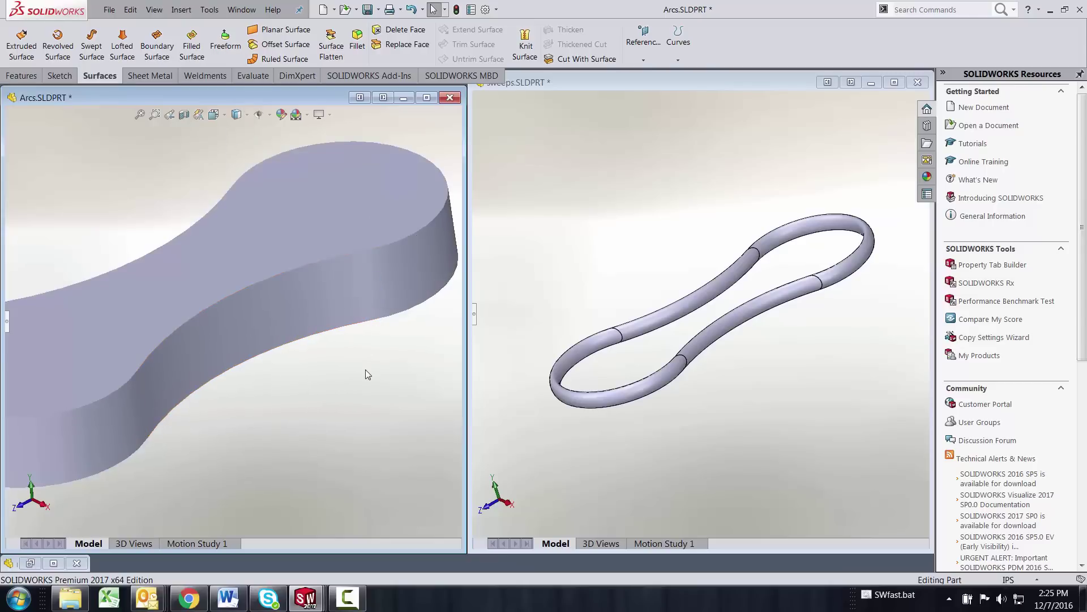
scroll(365, 372, "up", 2)
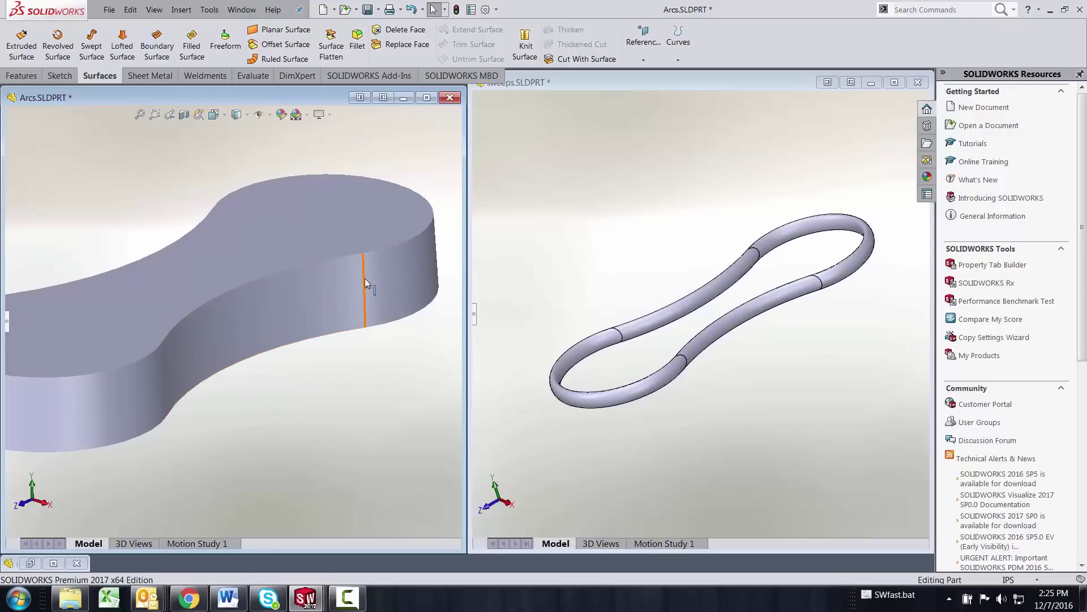
left_click(705, 372)
scroll(669, 379, "down", 6)
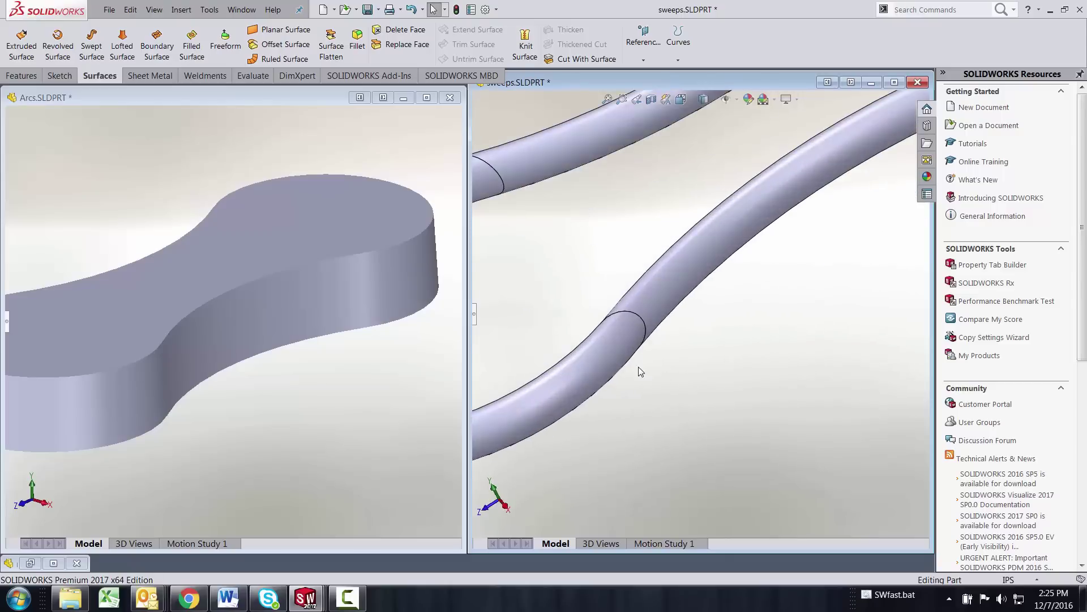
scroll(716, 374, "up", 8)
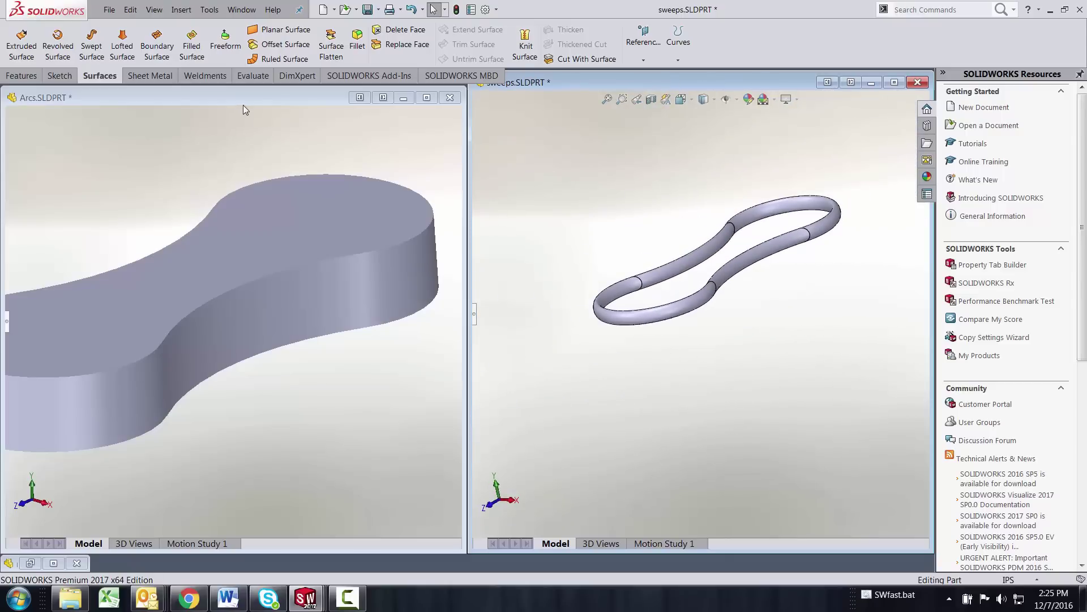
left_click(266, 127)
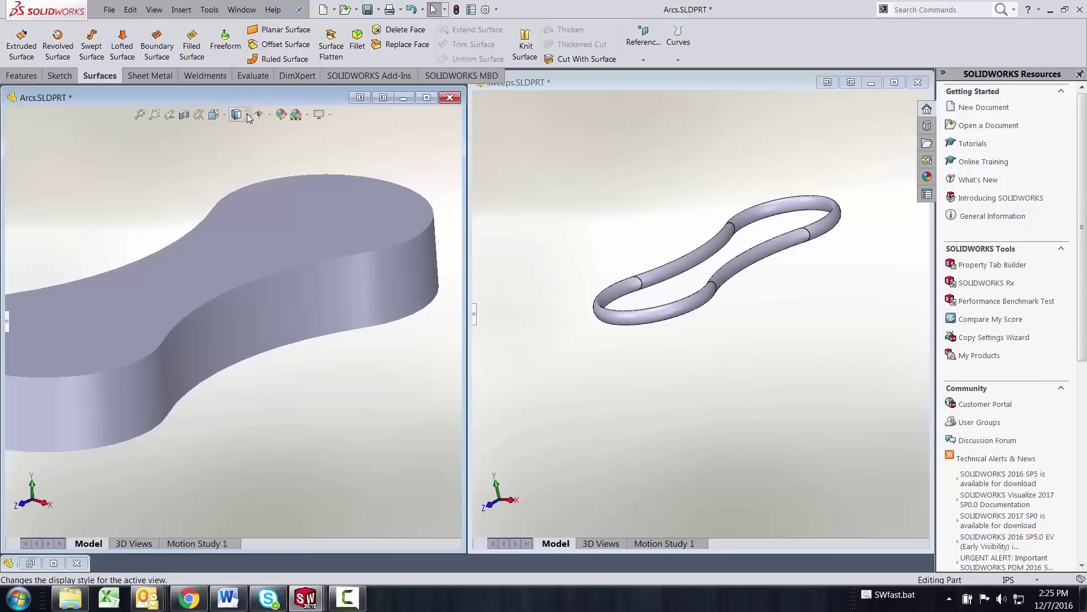
left_click(247, 115)
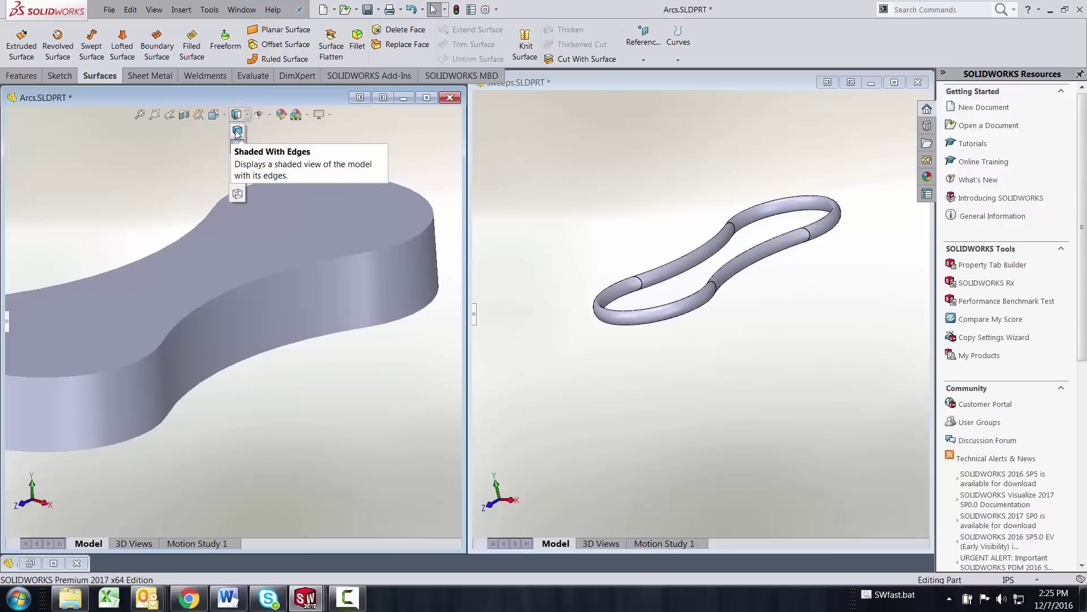
left_click(237, 132)
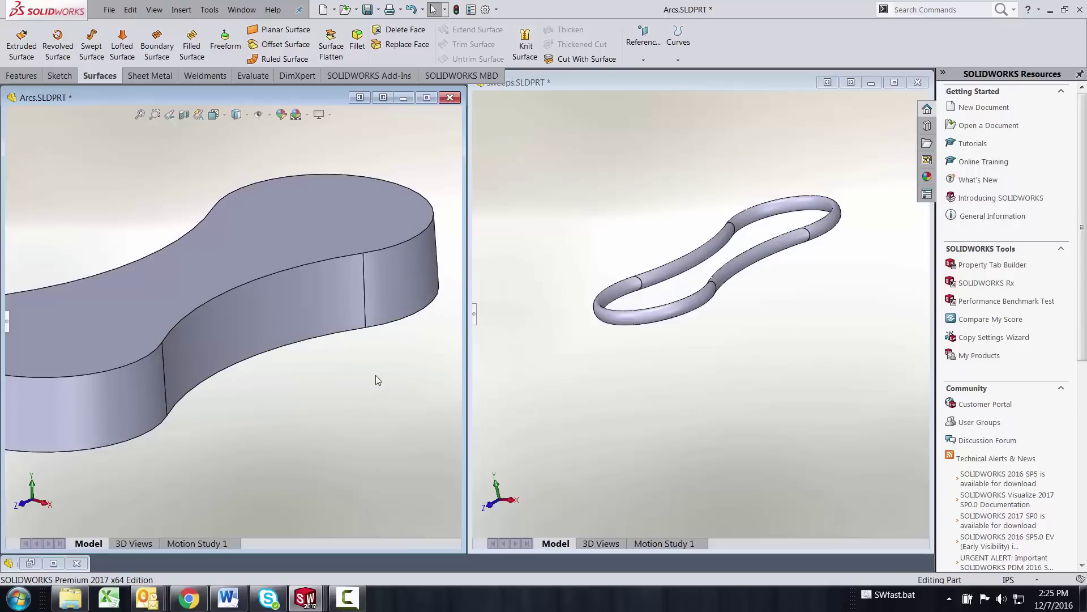
middle_click_drag(369, 381, 326, 414)
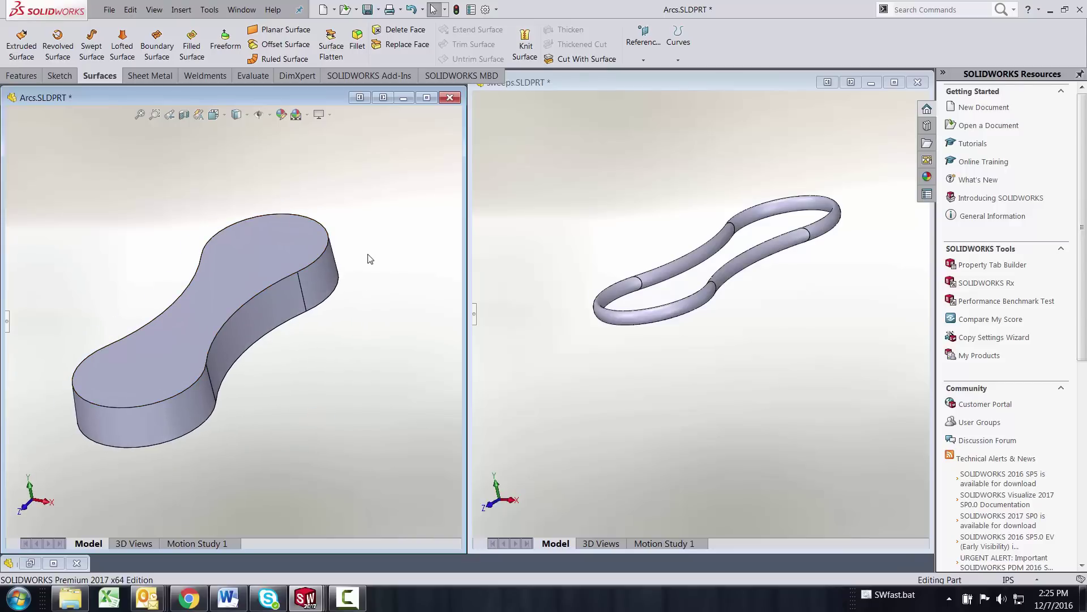
Maximize the Arcs part window and open its Sketch1 for editing.
left_click(427, 98)
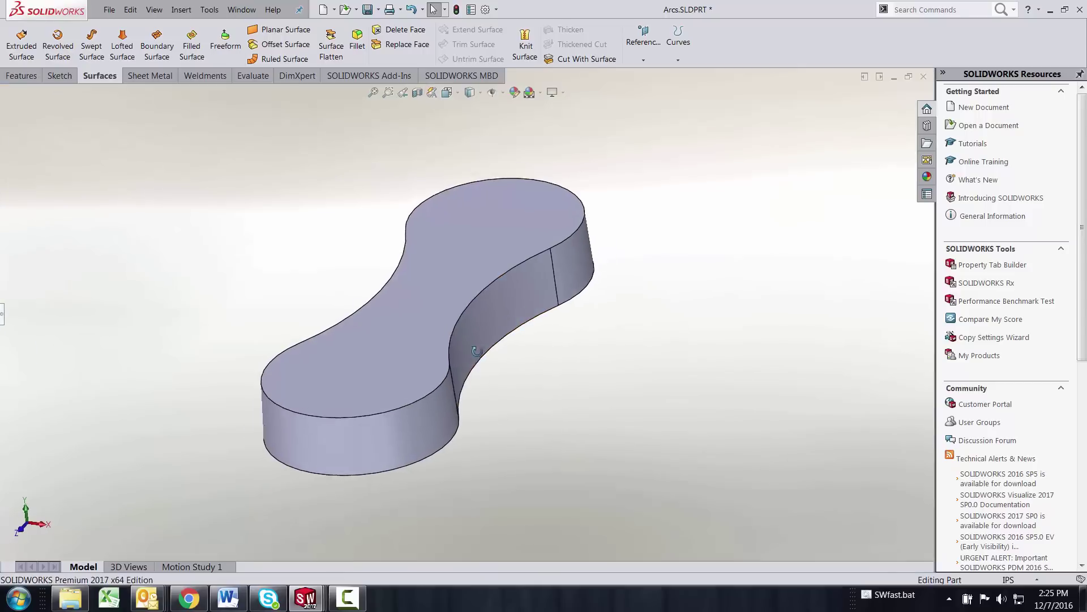
left_click(1, 315)
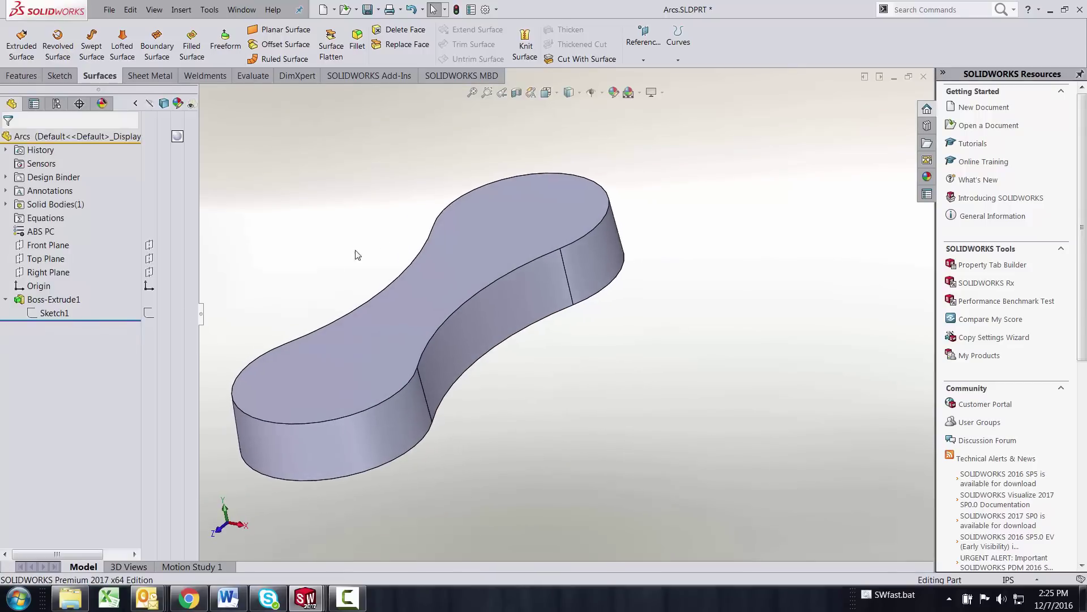
right_click(55, 315)
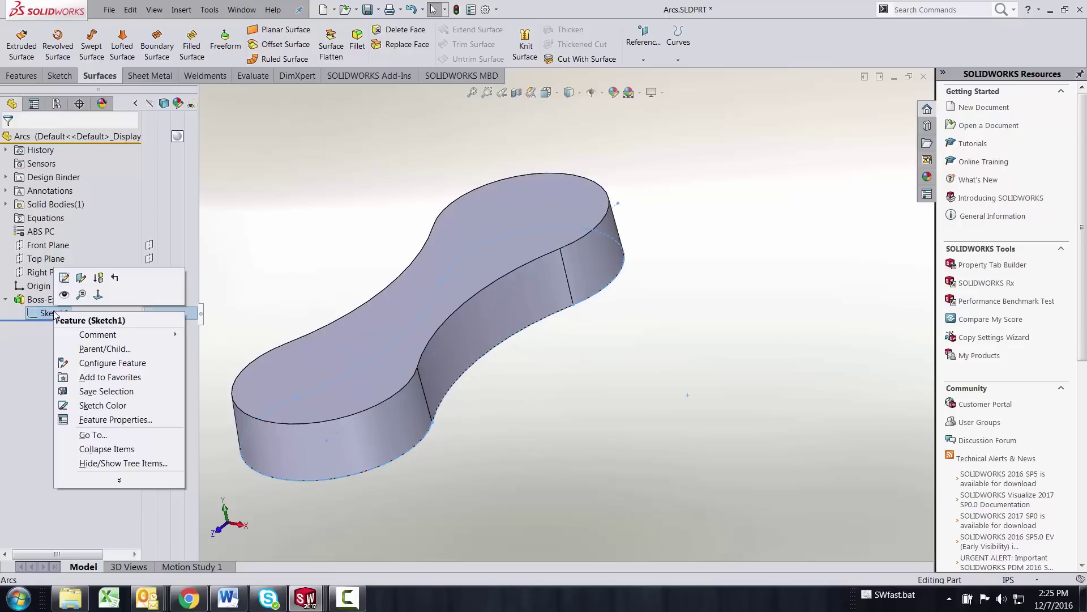
left_click(63, 278)
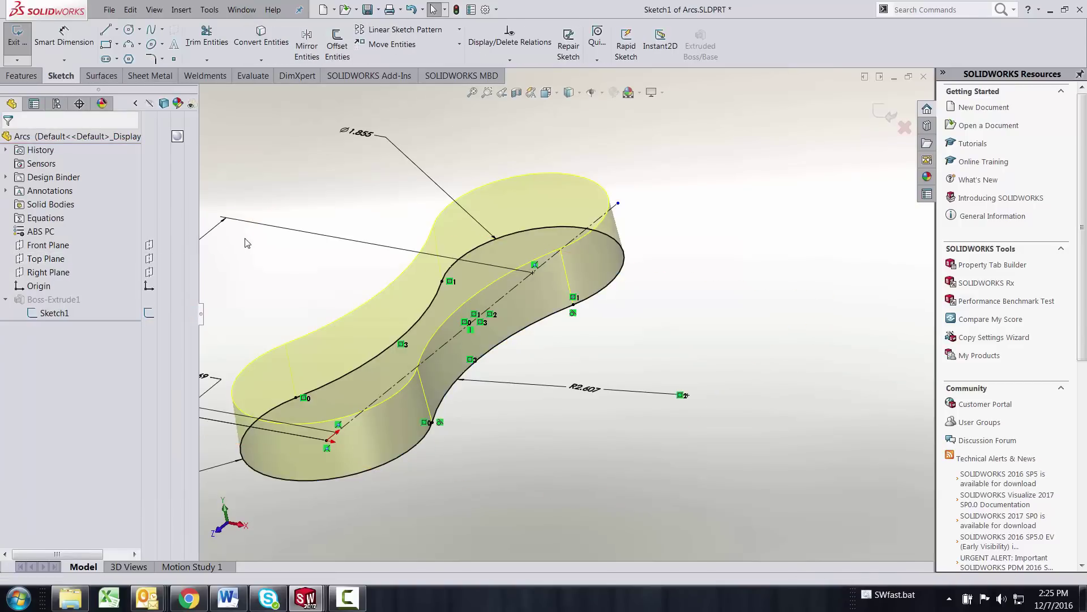
scroll(461, 378, "up", 1)
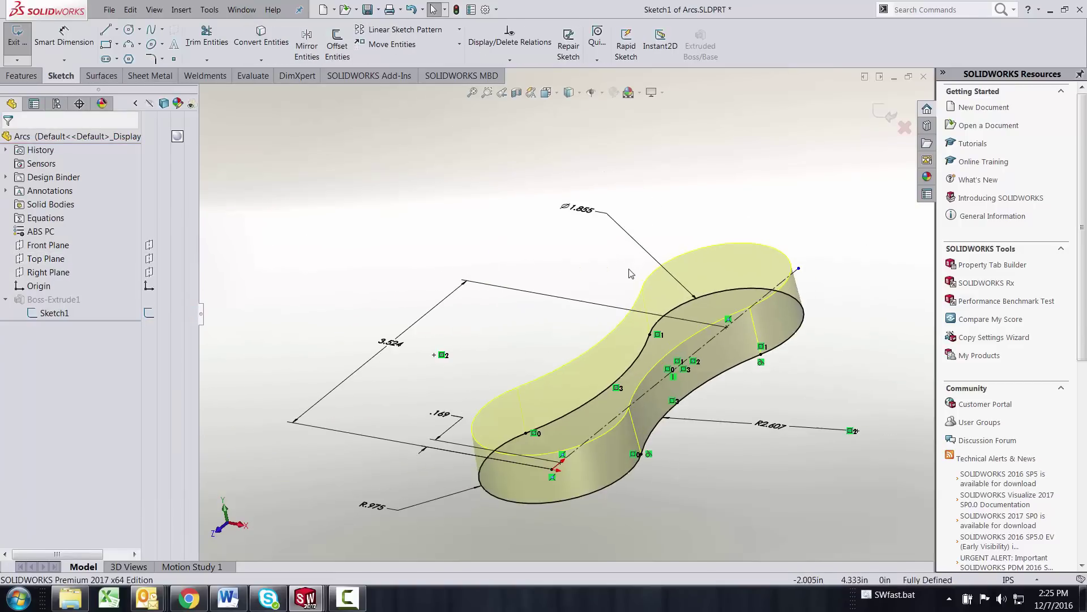
Start the Fit Spline tool from Tools > Spline Tools.
left_click(210, 10)
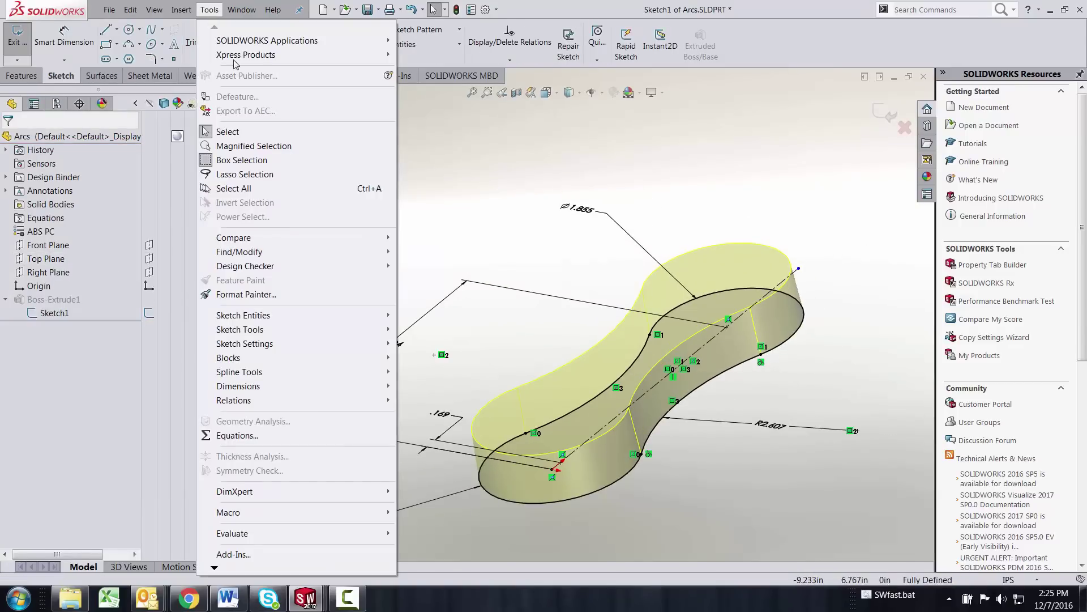
mouse_move(259, 374)
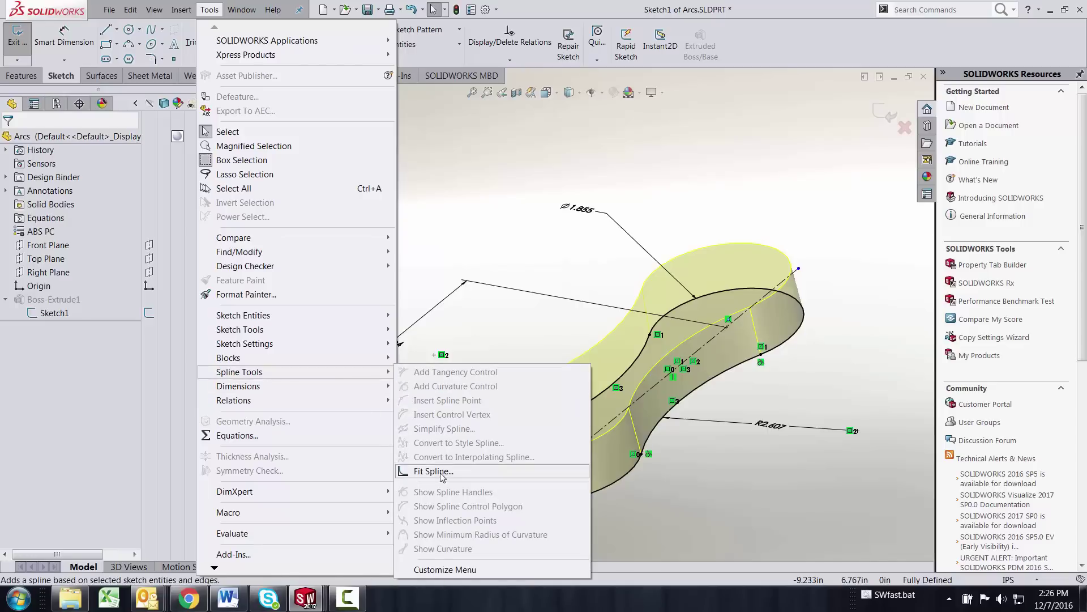
left_click(434, 471)
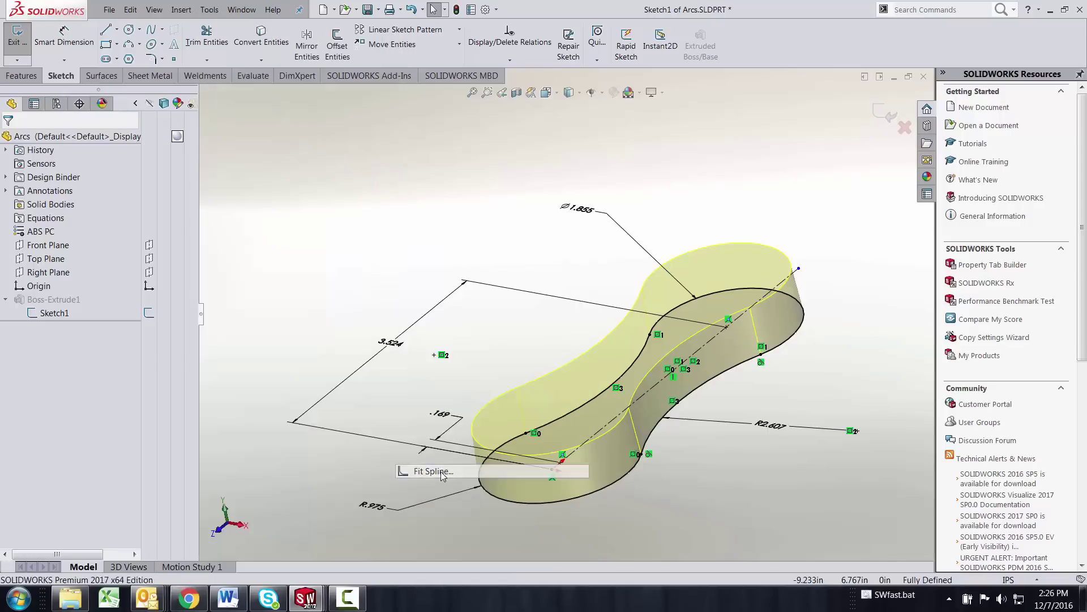
Select the whole Arcs outline chain and try a 0.03in fit tolerance.
right_click(580, 497)
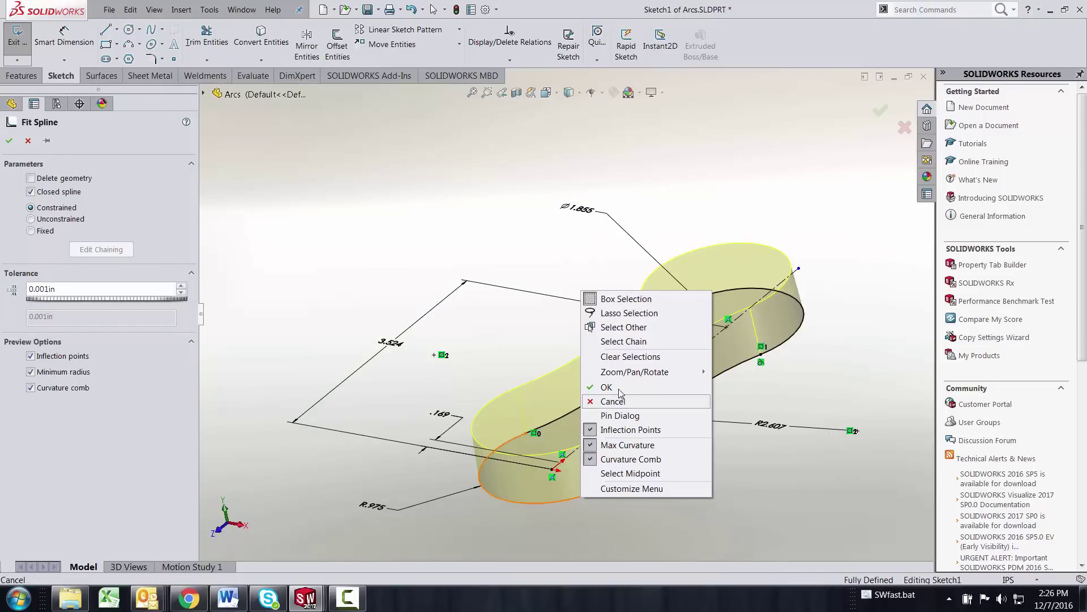
left_click(624, 341)
scroll(739, 338, "down", 3)
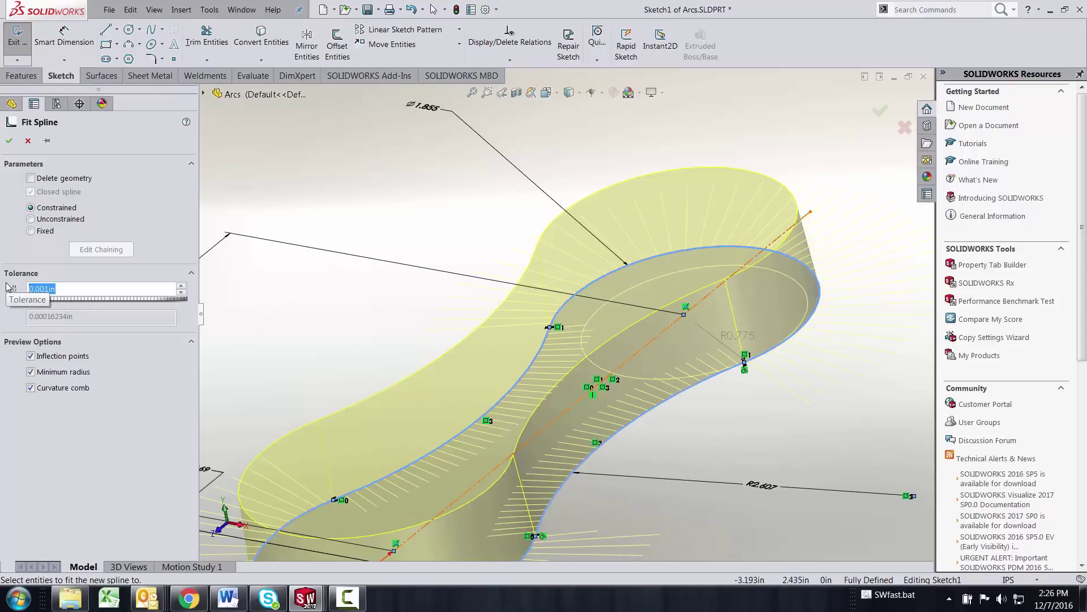
key("BackSpace")
type(".03")
key("Return")
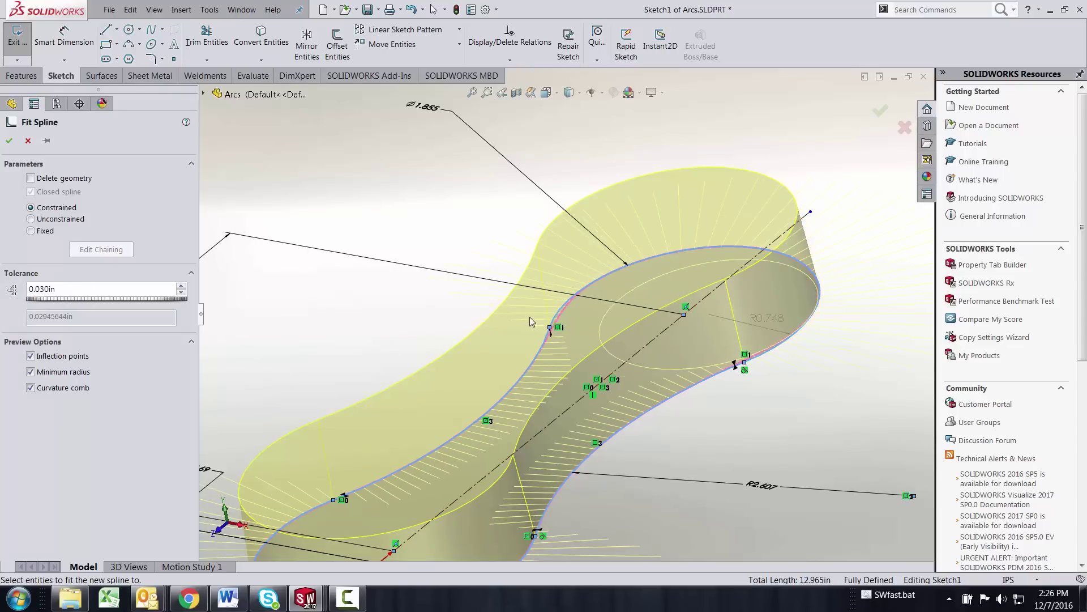
scroll(572, 287, "down", 2)
scroll(572, 286, "down", 2)
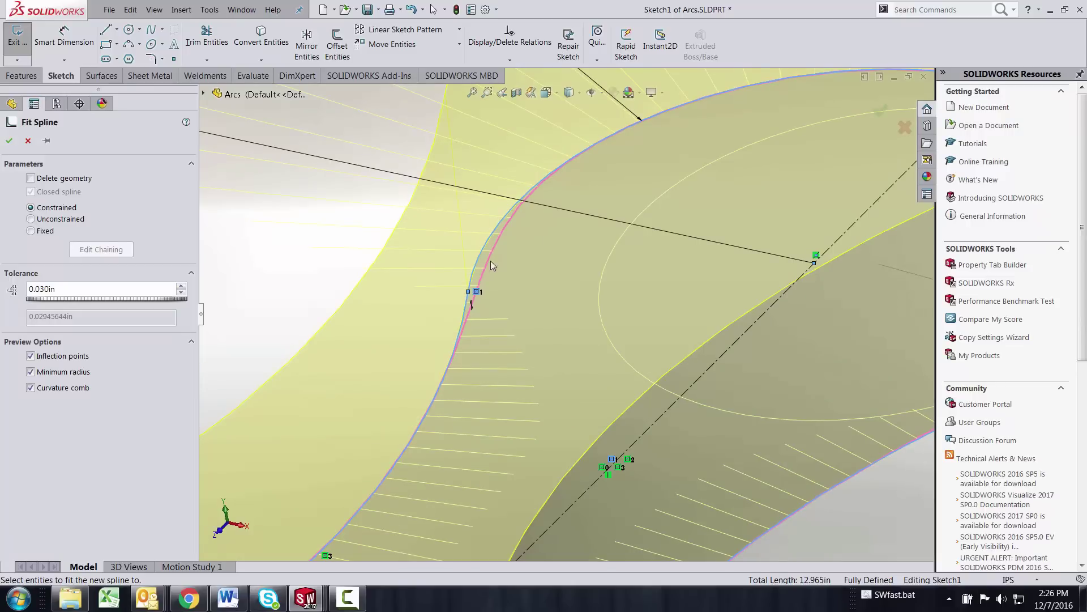
scroll(510, 324, "up", 5)
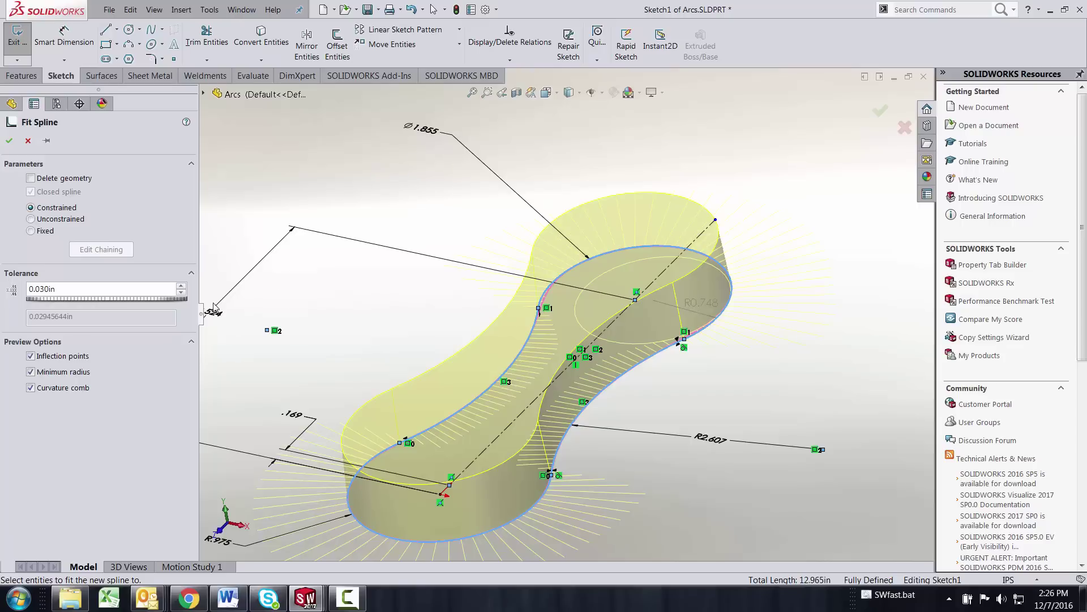
Return the tolerance to 0.001in, accept the fit spline and rebuild the seamless extrusion.
left_click_drag(91, 285, 13, 291)
key("BackSpace")
key("Return")
scroll(481, 243, "down", 3)
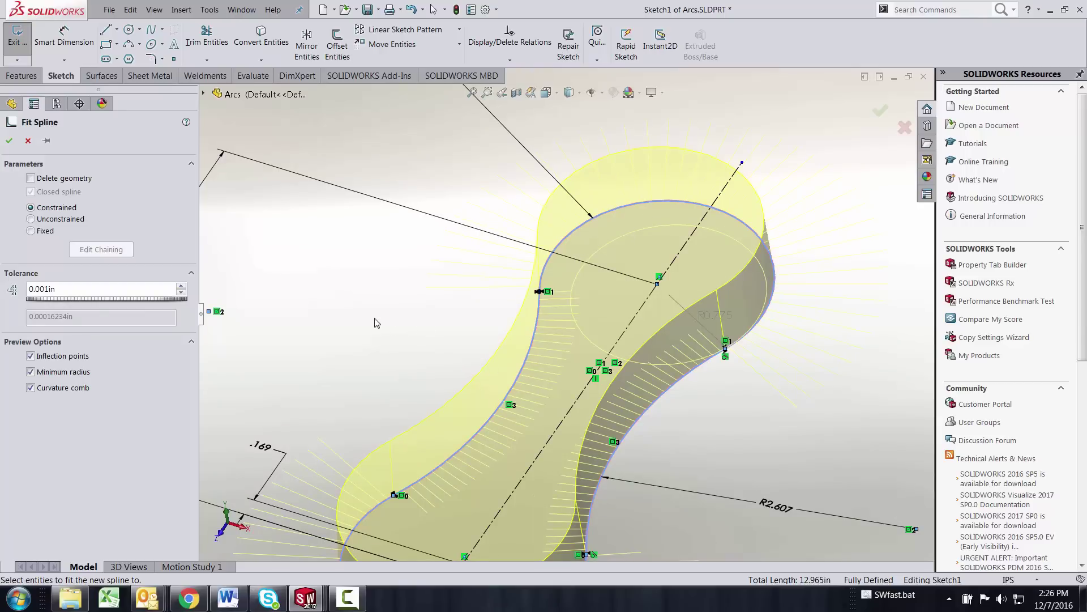
right_click_drag(399, 321, 429, 321)
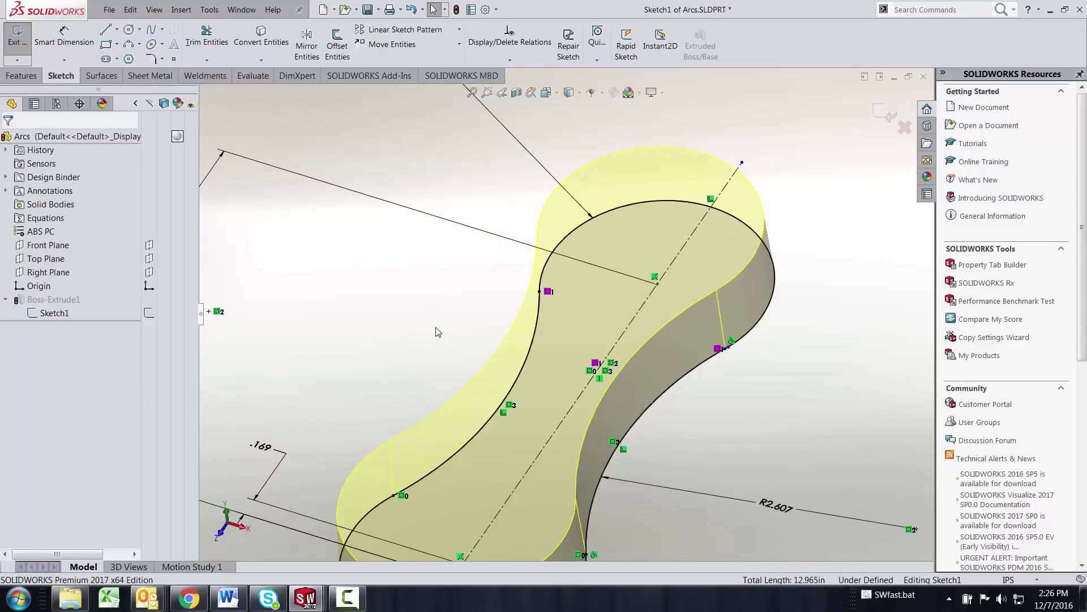
middle_click_drag(436, 332, 420, 291)
key("ctrl+b")
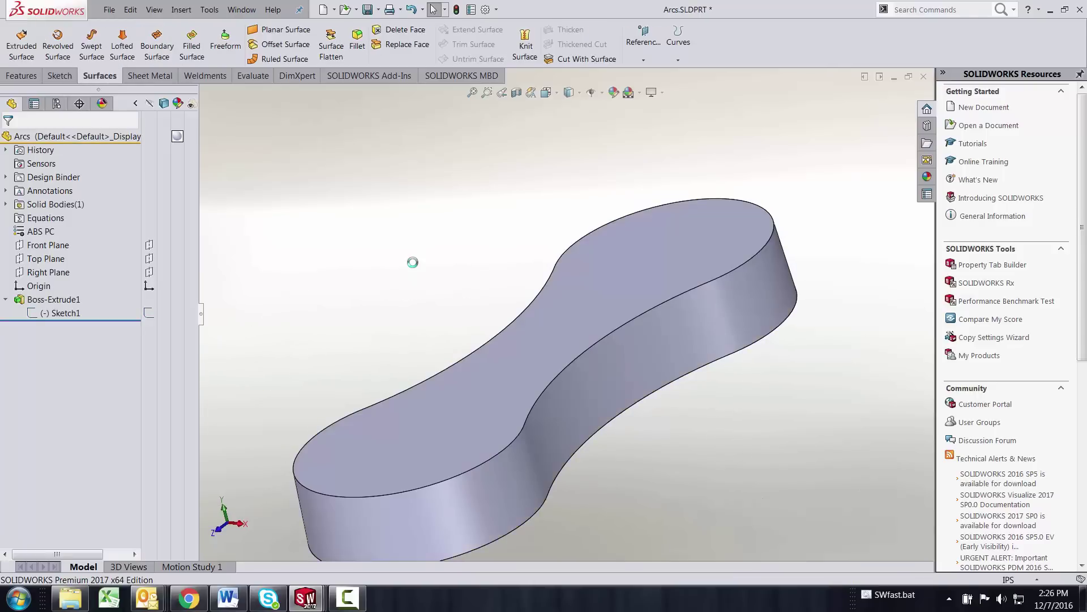
middle_click_drag(740, 366, 751, 386)
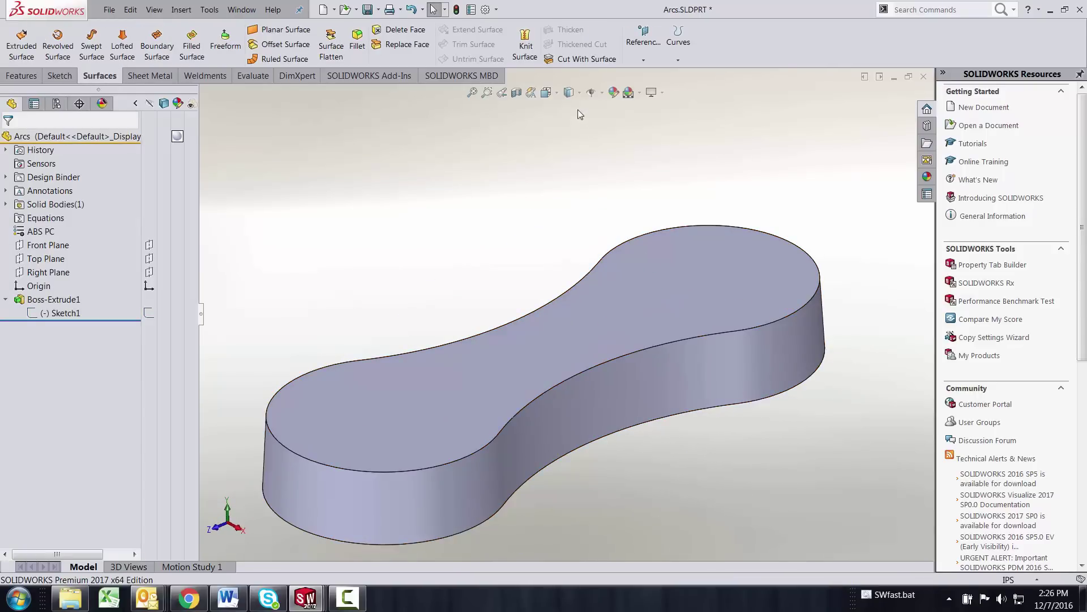
left_click(579, 94)
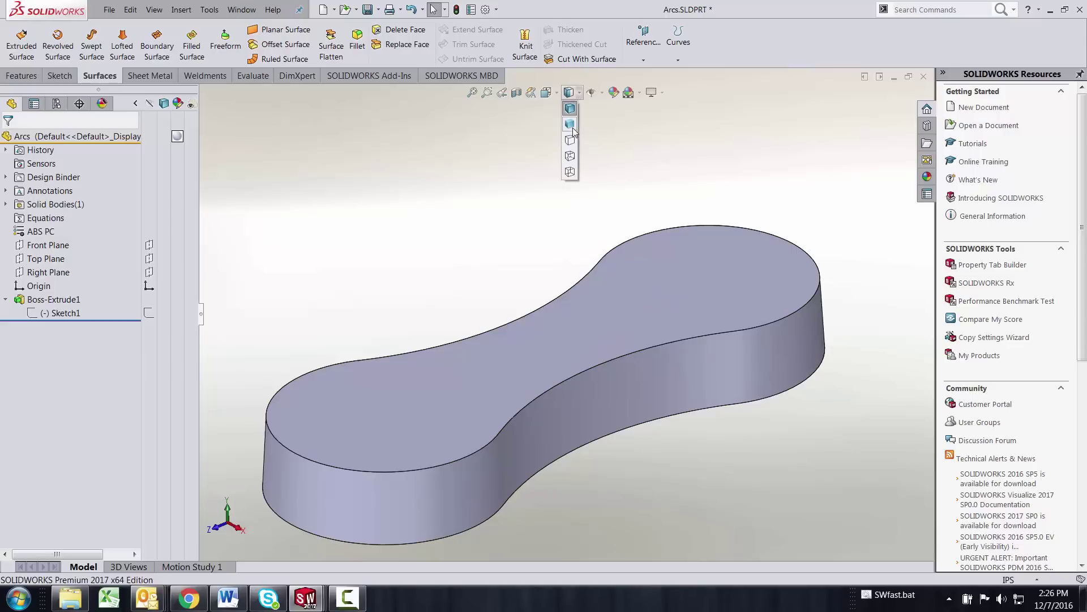
left_click(578, 93)
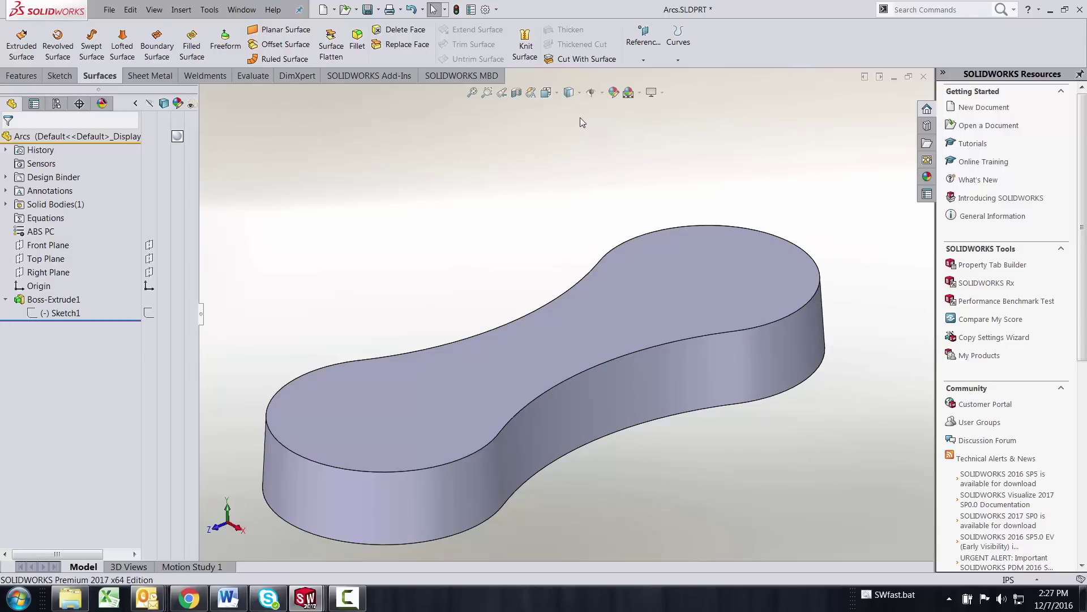
left_click(579, 93)
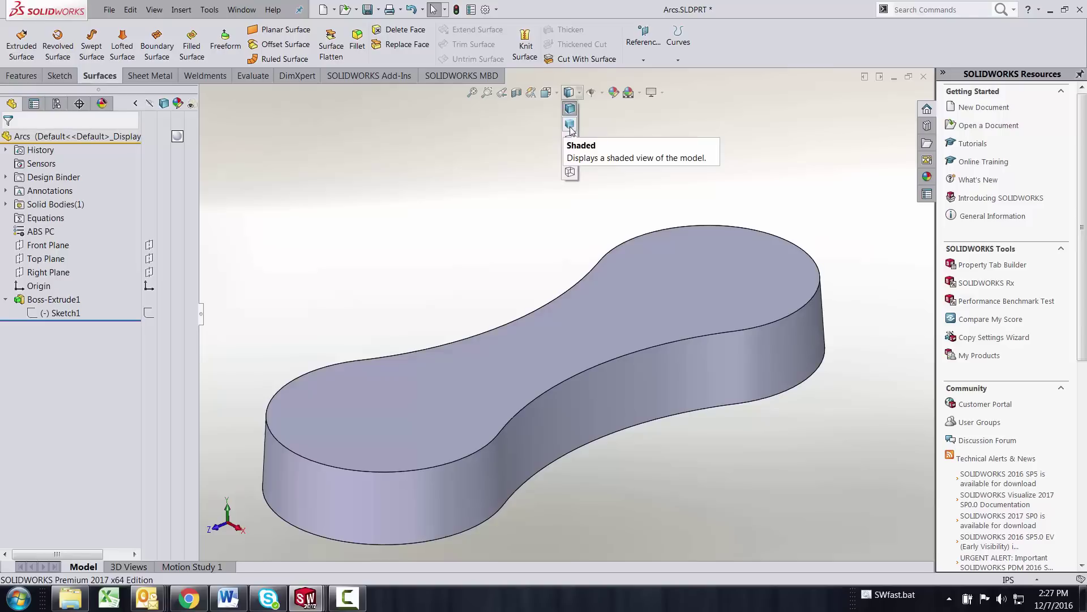
left_click(570, 130)
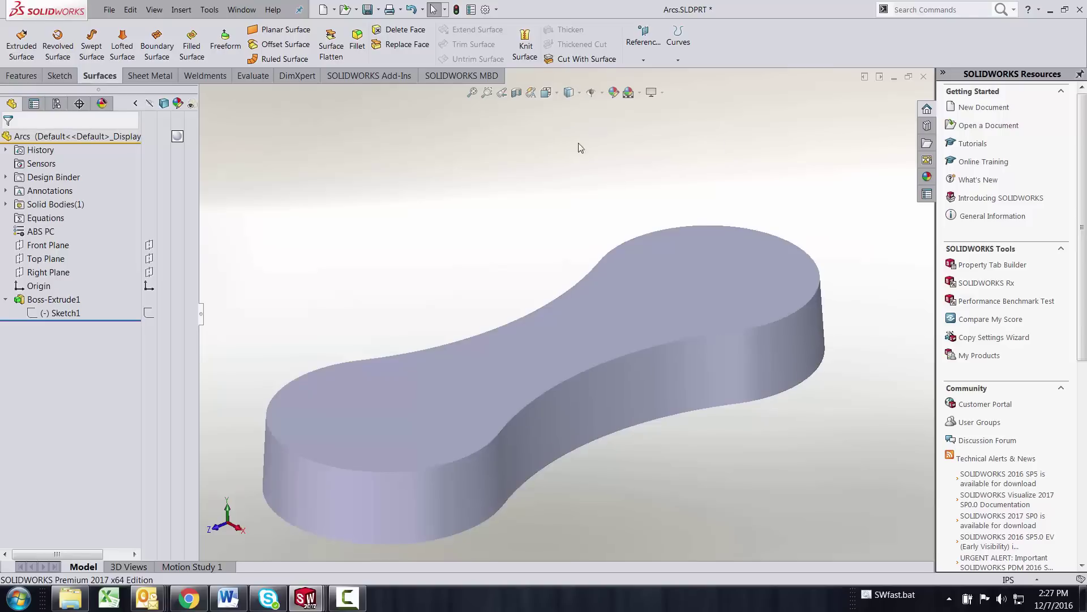
left_click(579, 93)
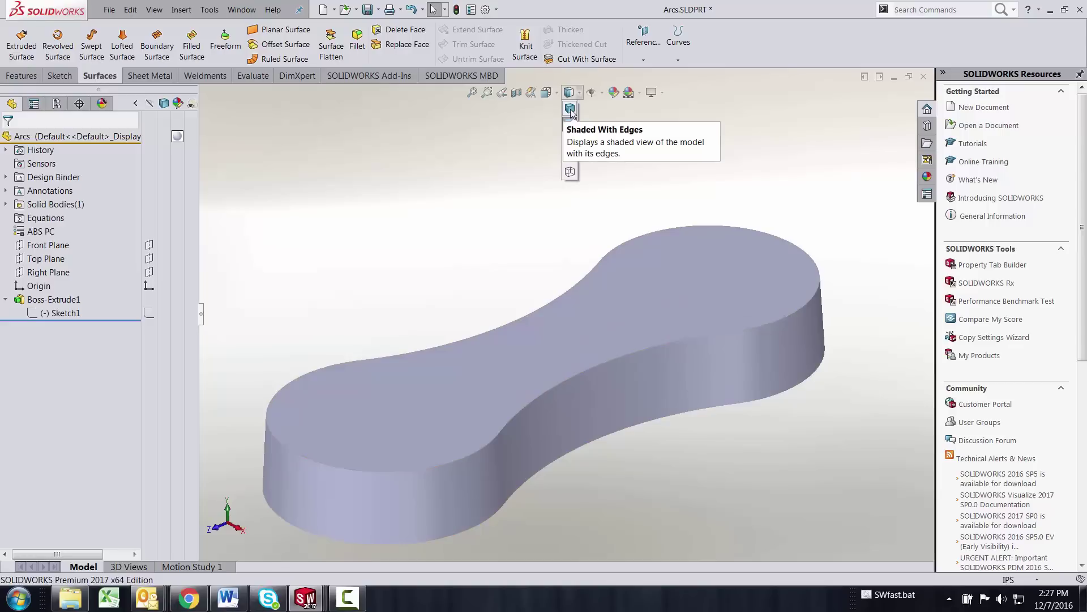
left_click(570, 110)
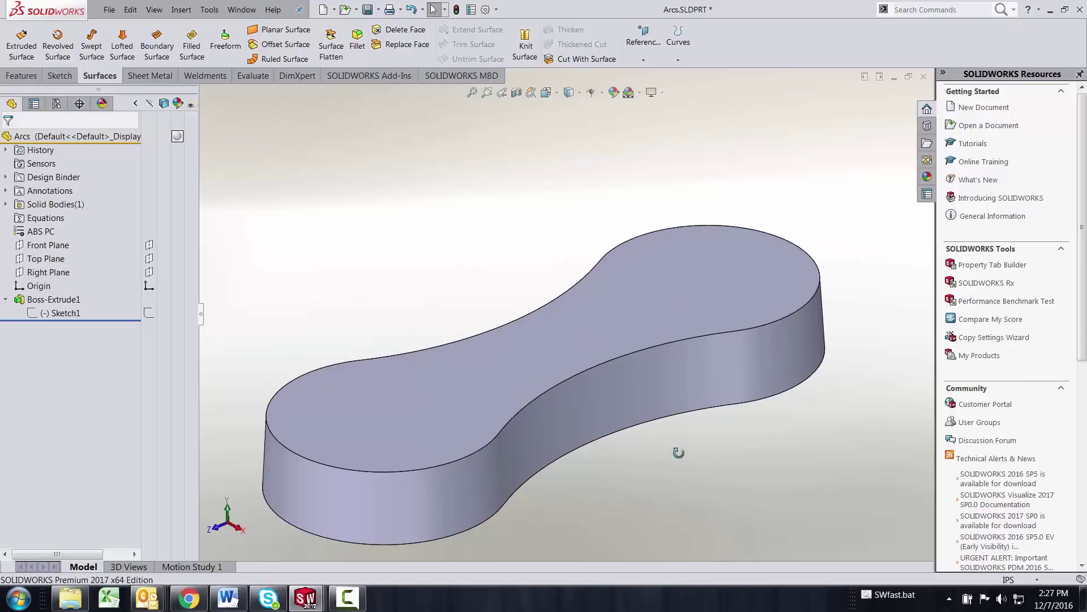
middle_click_drag(678, 451, 721, 395)
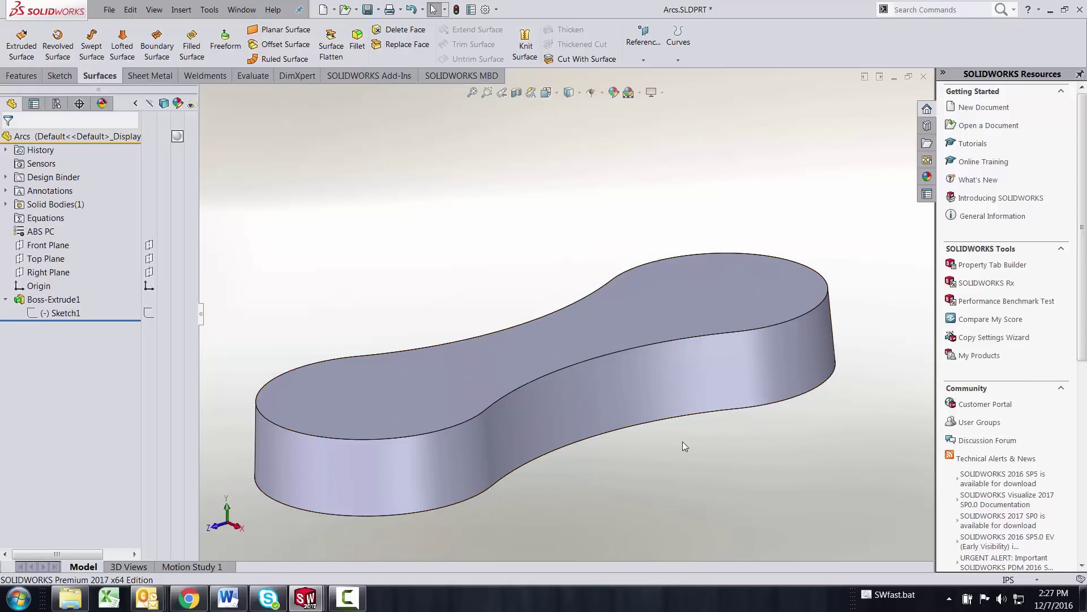
scroll(682, 446, "up", 3)
middle_click_drag(682, 445, 563, 327)
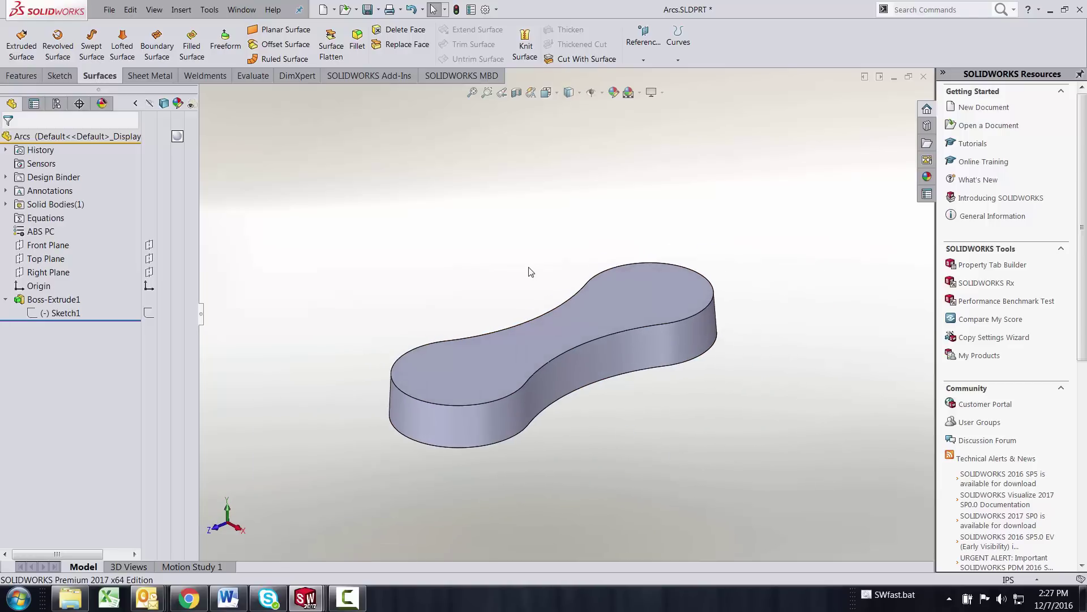
Switch to the sweeps part and open its Sketch1 for editing.
left_click(242, 9)
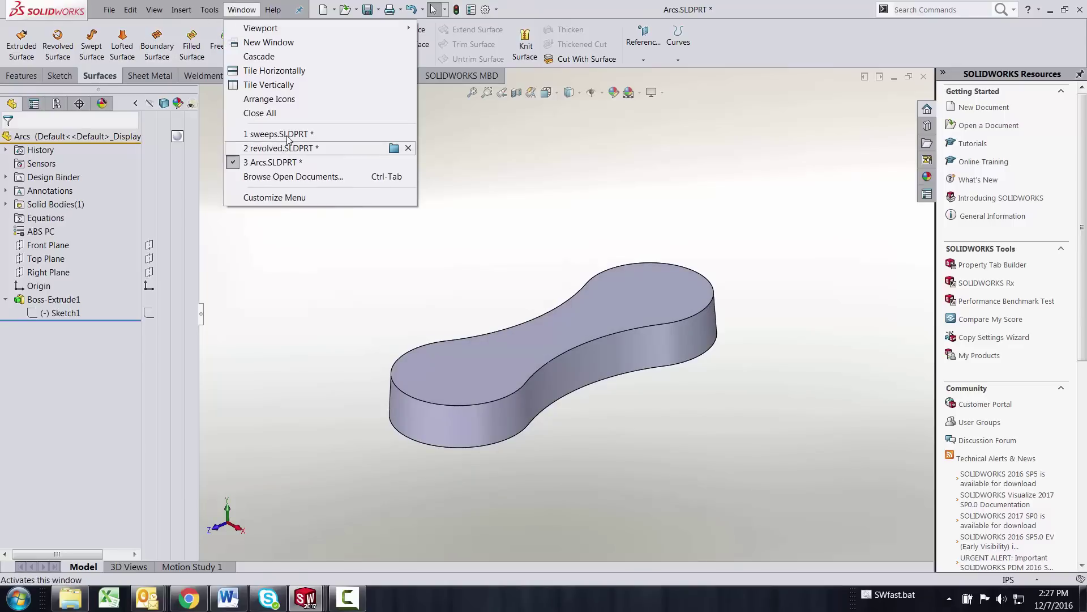
left_click(278, 134)
middle_click_drag(442, 255, 538, 315)
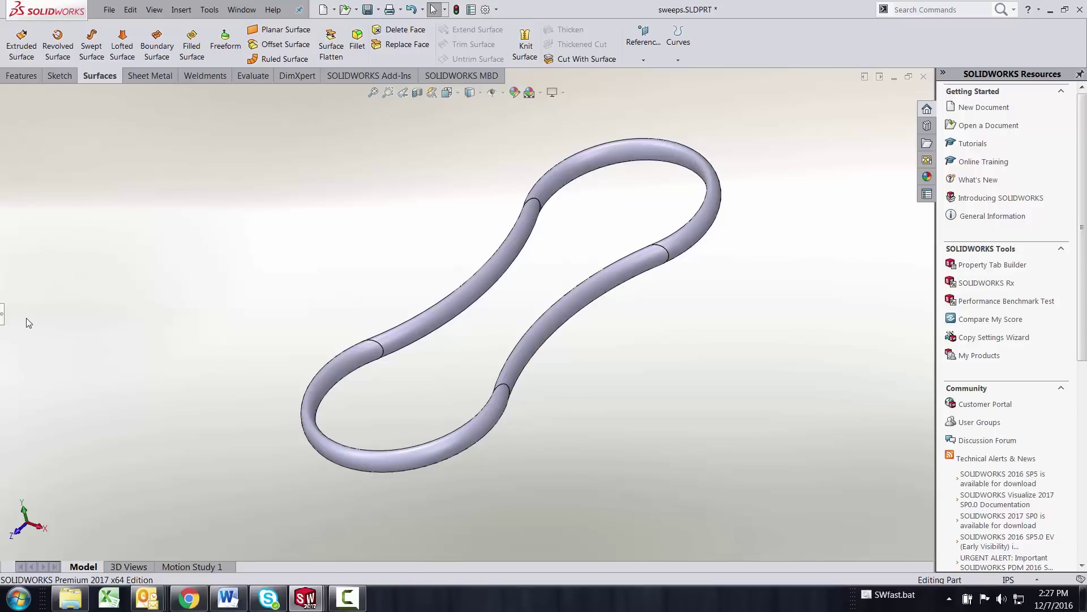
left_click(1, 314)
right_click(50, 314)
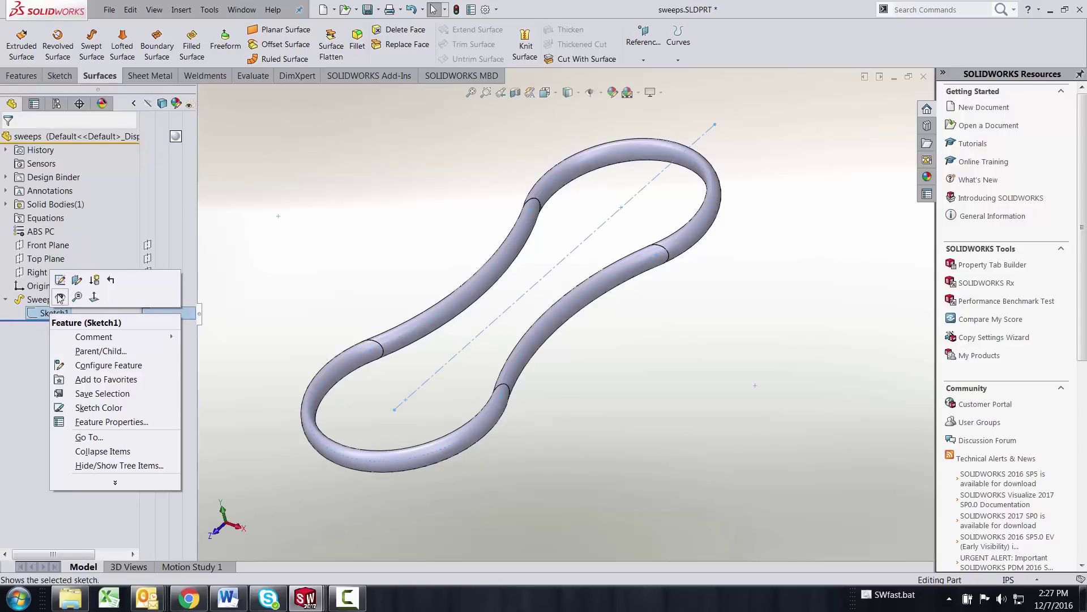
left_click(60, 279)
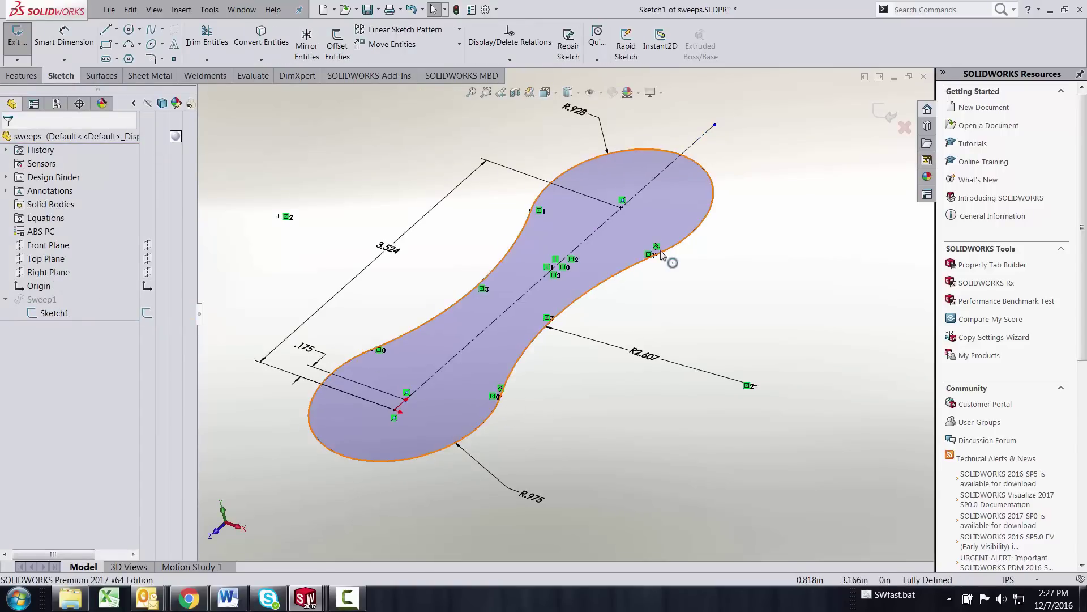
Fit one spline to the chained profile arcs at 0.001in tolerance and rebuild the tube.
right_click(478, 426)
left_click(522, 385)
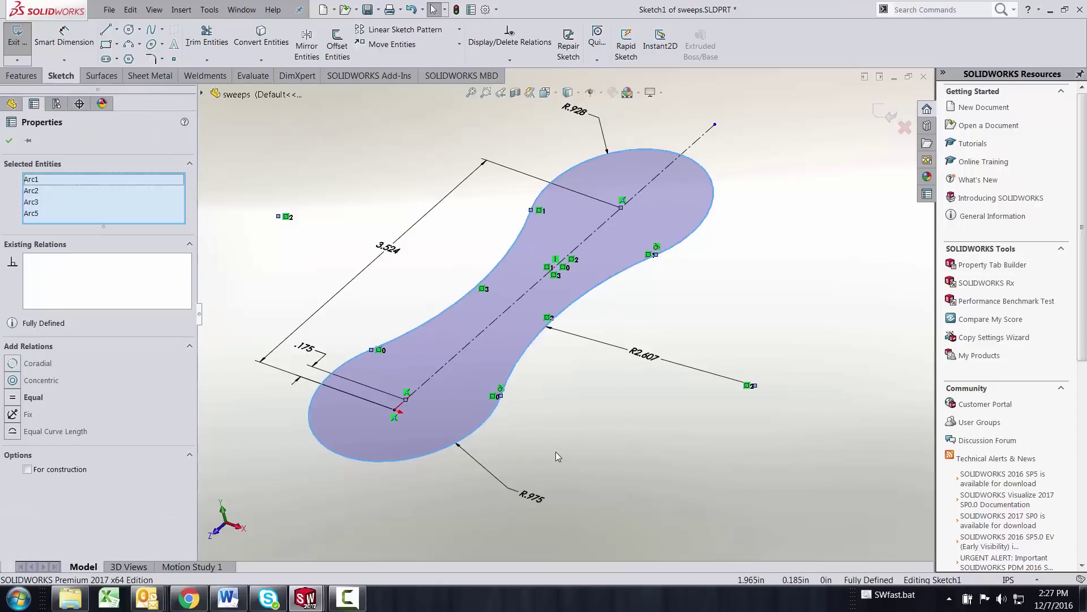
key("s")
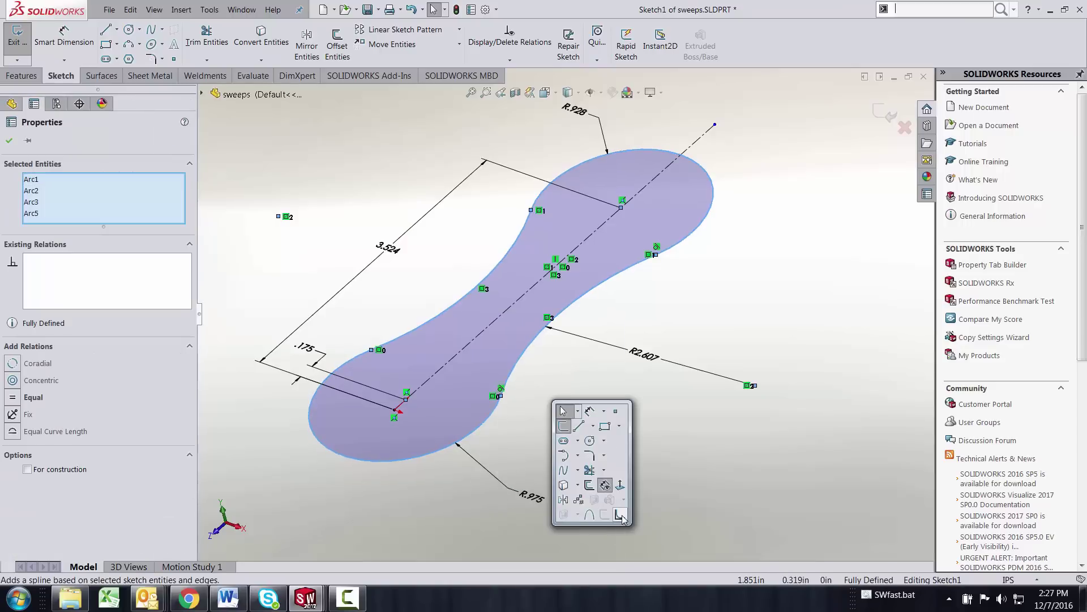
left_click(621, 515)
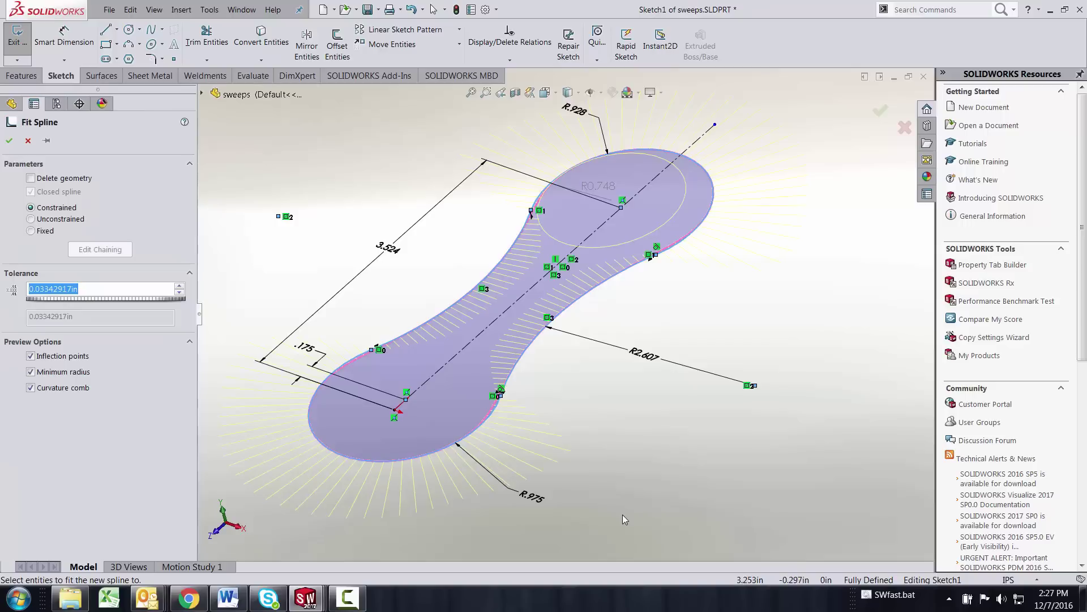
type(".001")
key("Return")
mouse_move(657, 426)
right_mouse_down()
mouse_move(696, 424)
mouse_move(651, 419)
right_mouse_up()
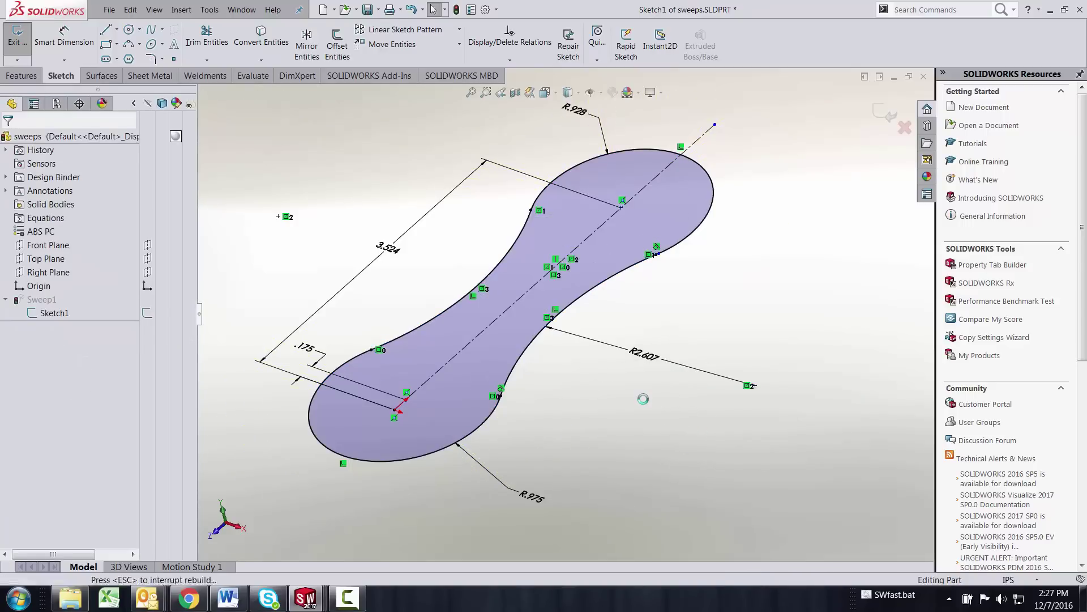
mouse_move(607, 416)
middle_mouse_down()
mouse_move(614, 404)
mouse_move(471, 400)
middle_mouse_up()
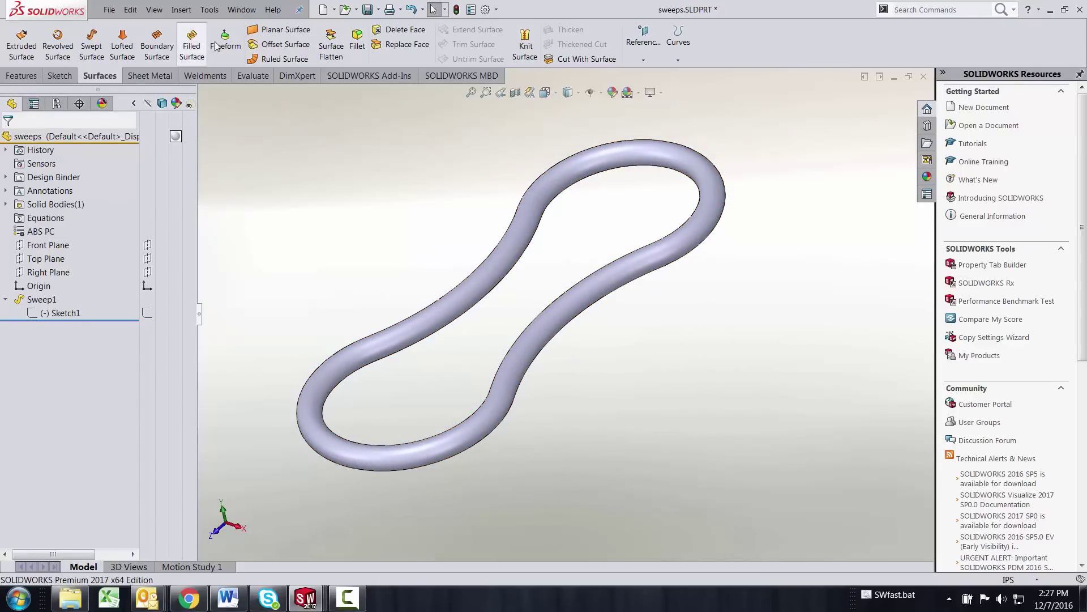
Switch to the revolved.SLDPRT dome part.
left_click(242, 10)
left_click(281, 147)
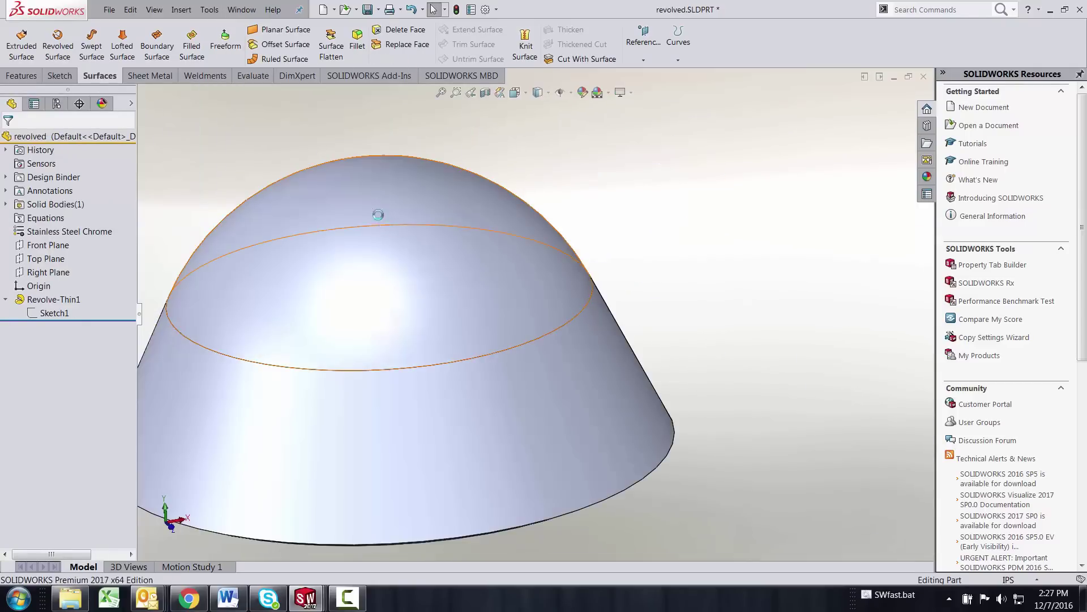
middle_click_drag(376, 214, 393, 228)
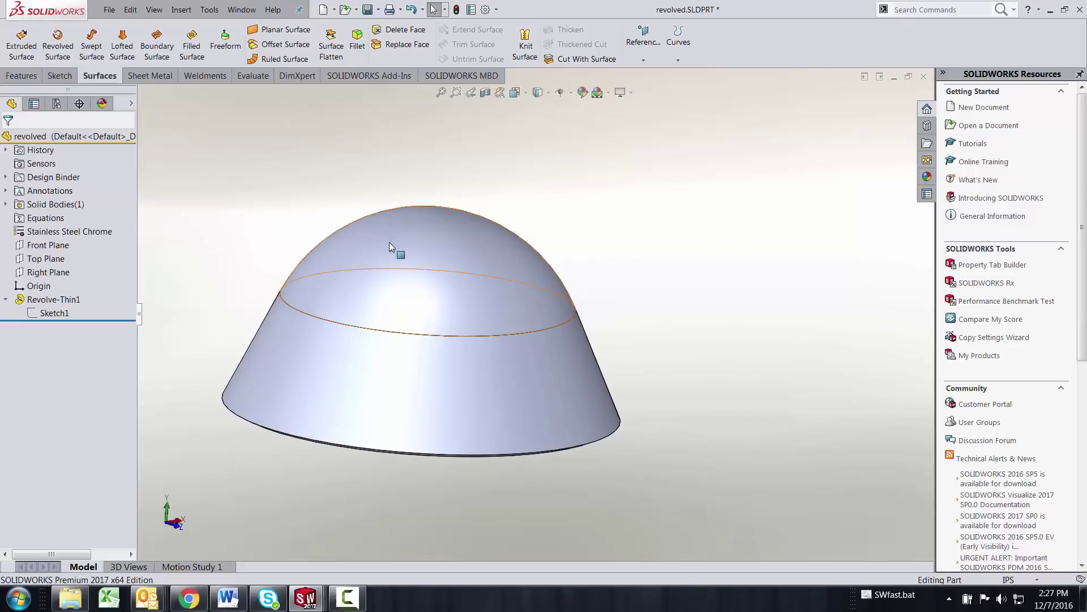
Edit and exit the dome's Sketch1 to rebuild it, then open the Display Style list.
right_click(53, 319)
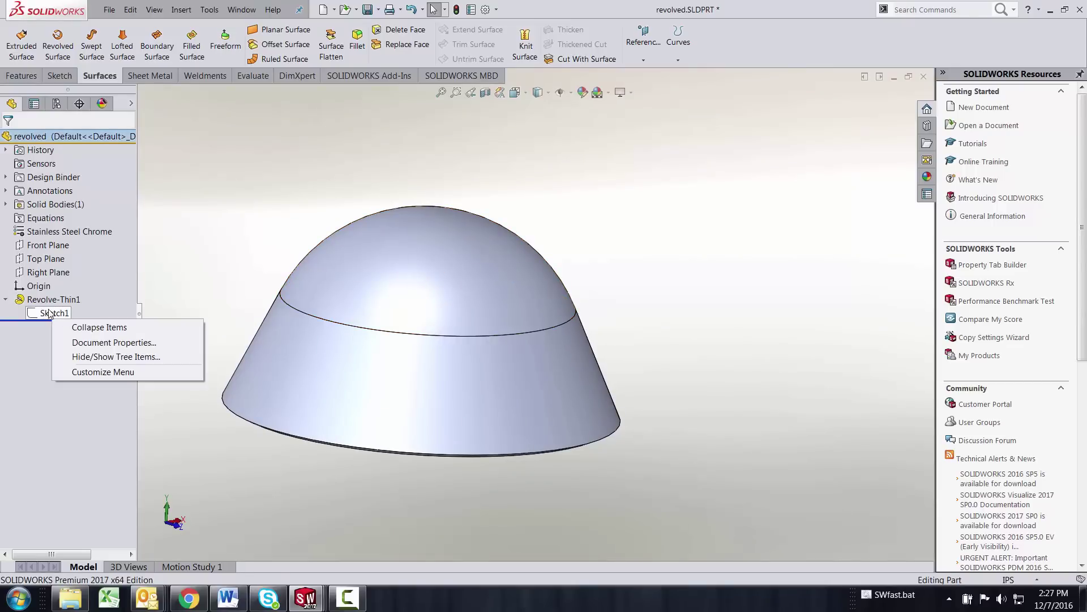
right_click(51, 314)
left_click(62, 279)
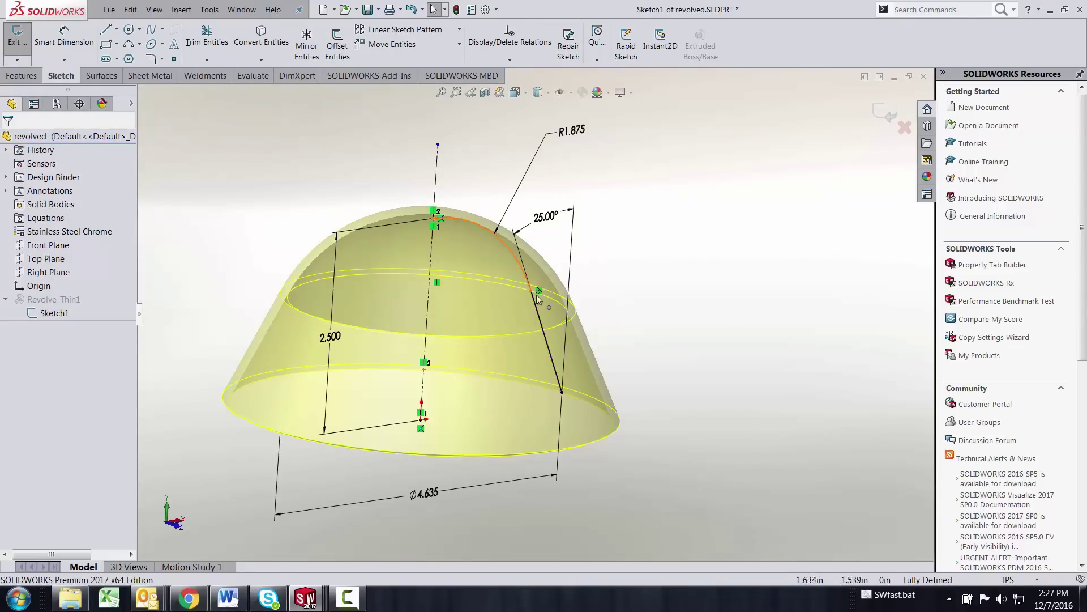
left_click(880, 113)
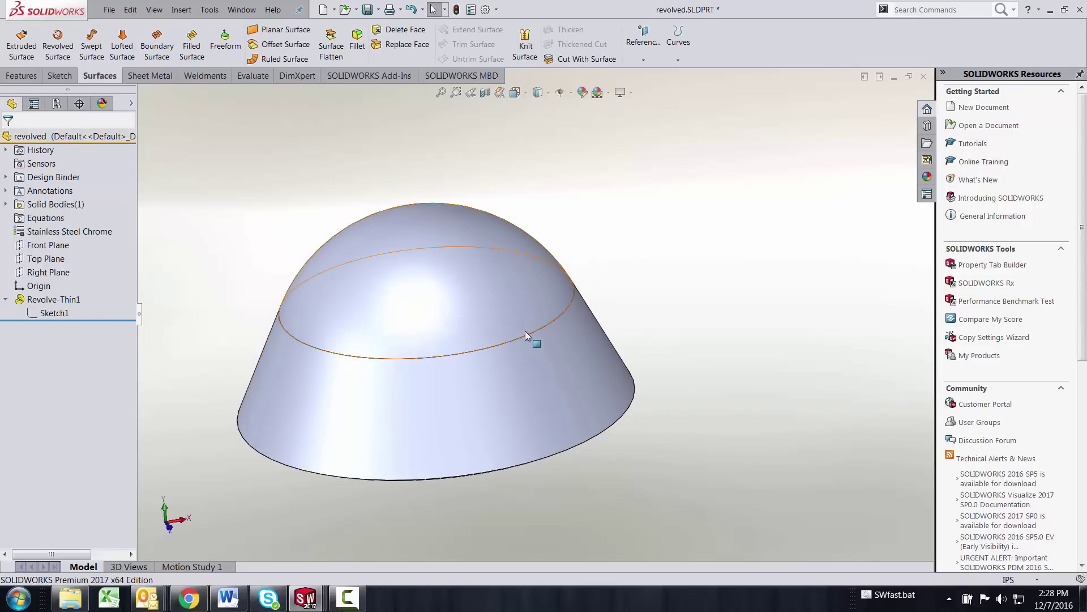
left_click(538, 92)
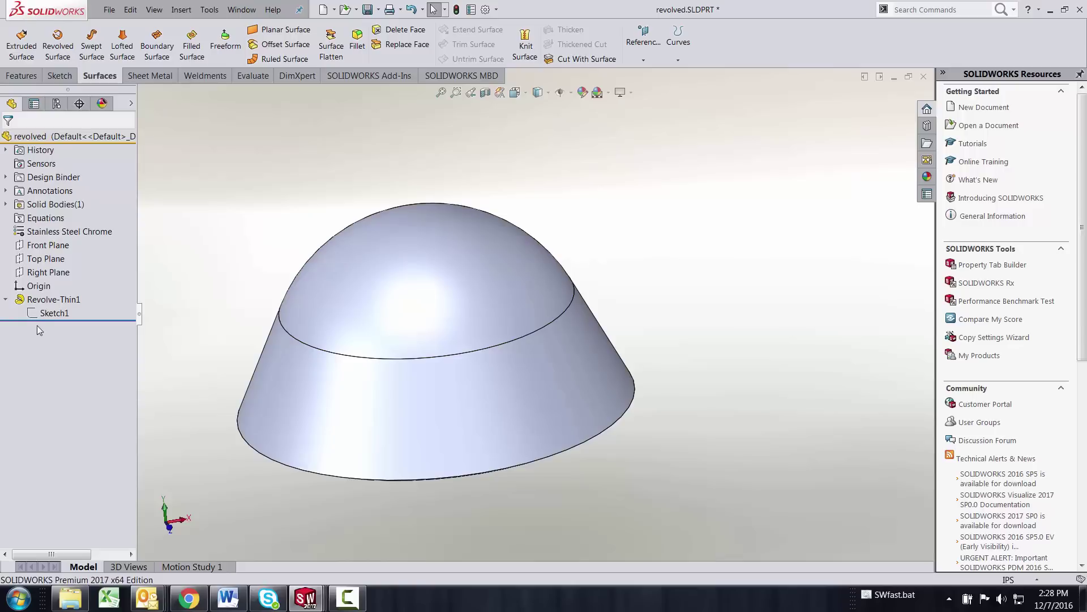
Replace the dome profile's Arc1 and Line1 with one fit spline and rebuild Revolve-Thin1.
right_click(54, 313)
left_click(64, 279)
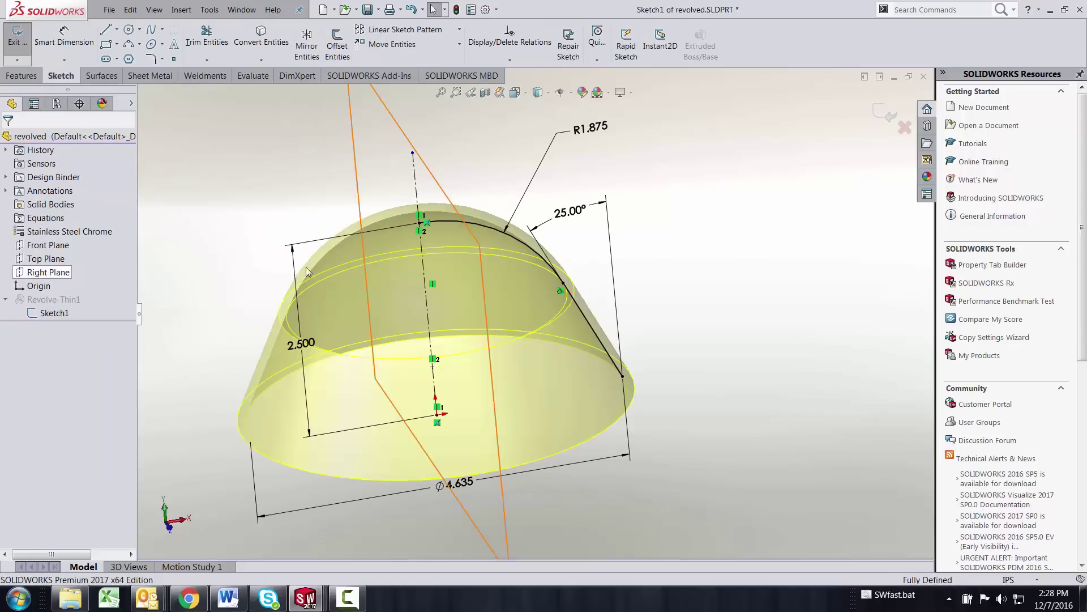
left_click(522, 246)
left_click(593, 335, "ctrl")
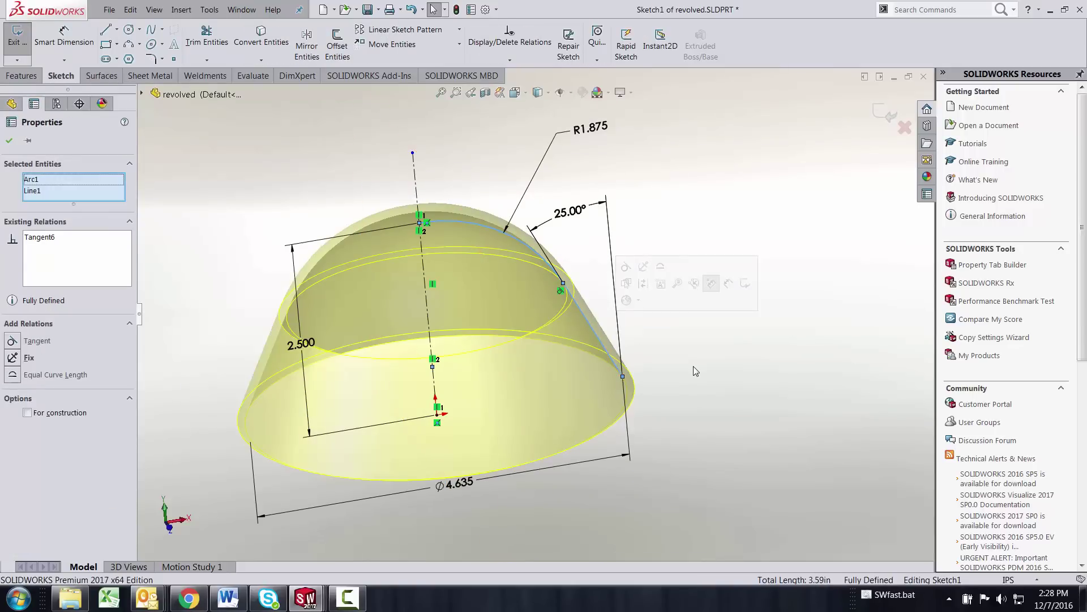
right_click_drag(693, 366, 697, 321)
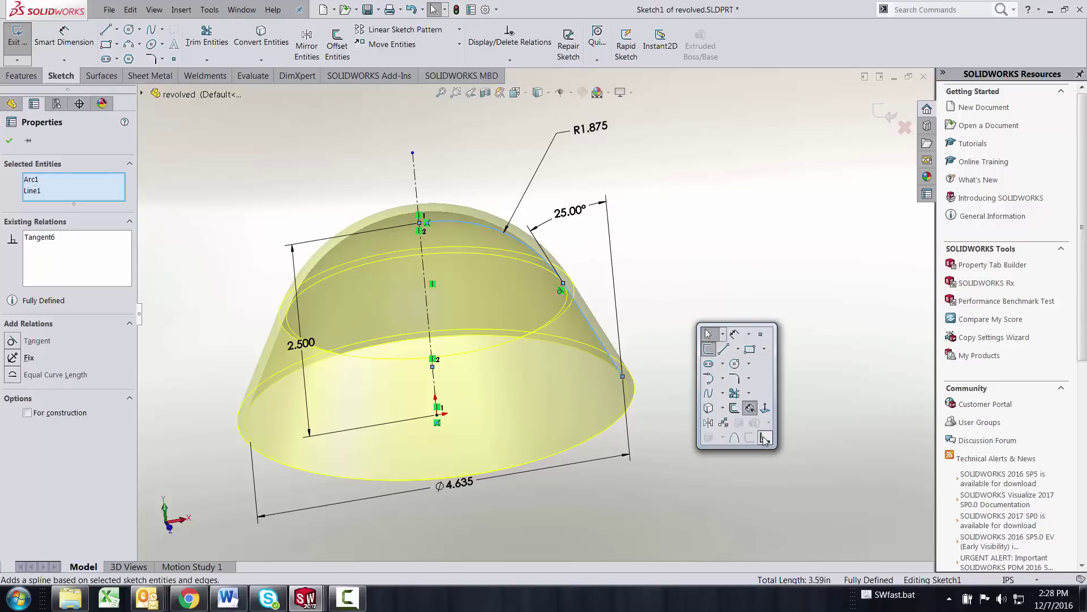
left_click(751, 438)
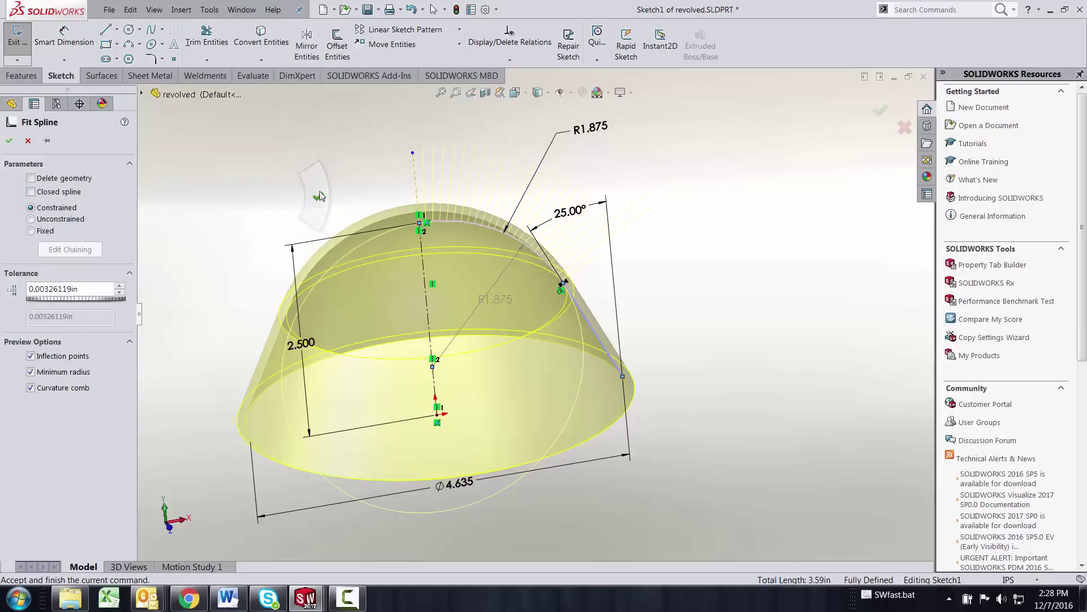
key("Return")
key("ctrl+b")
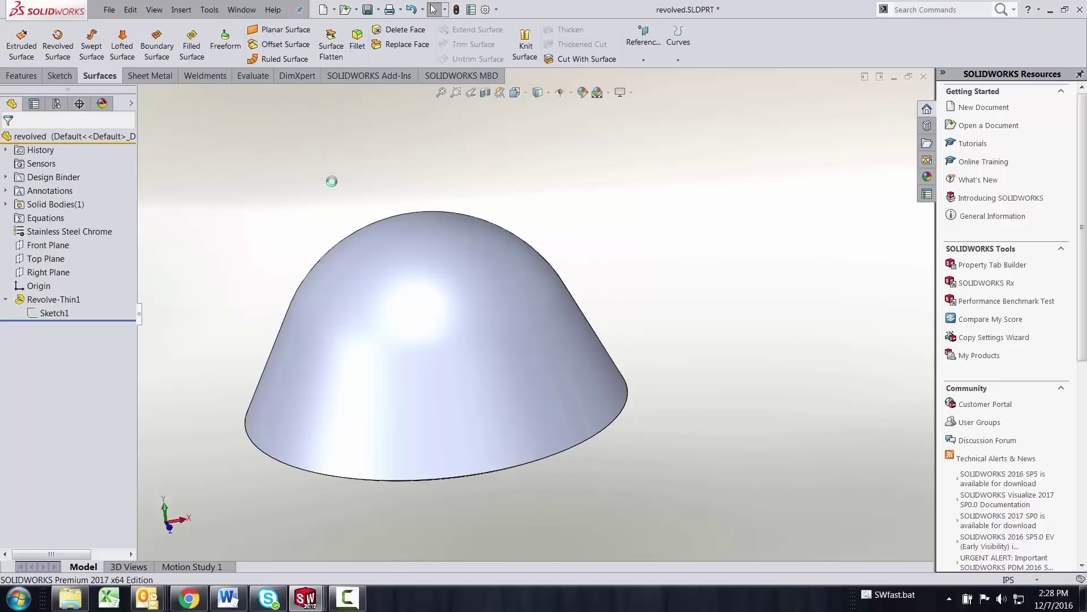
Create a new part from the Part_inch template.
middle_click_drag(555, 291, 634, 291)
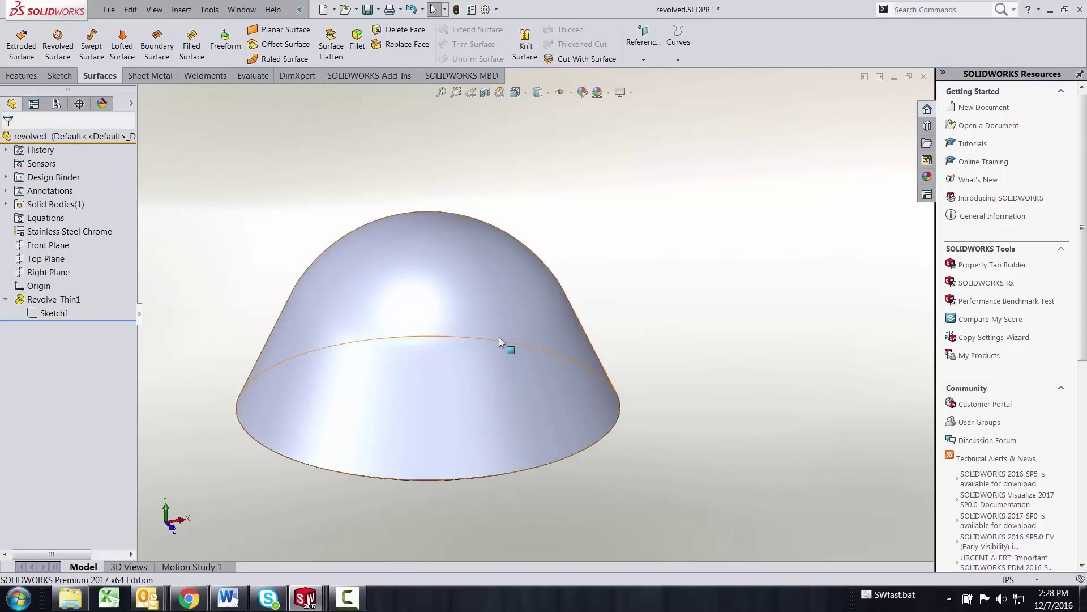
left_click(108, 10)
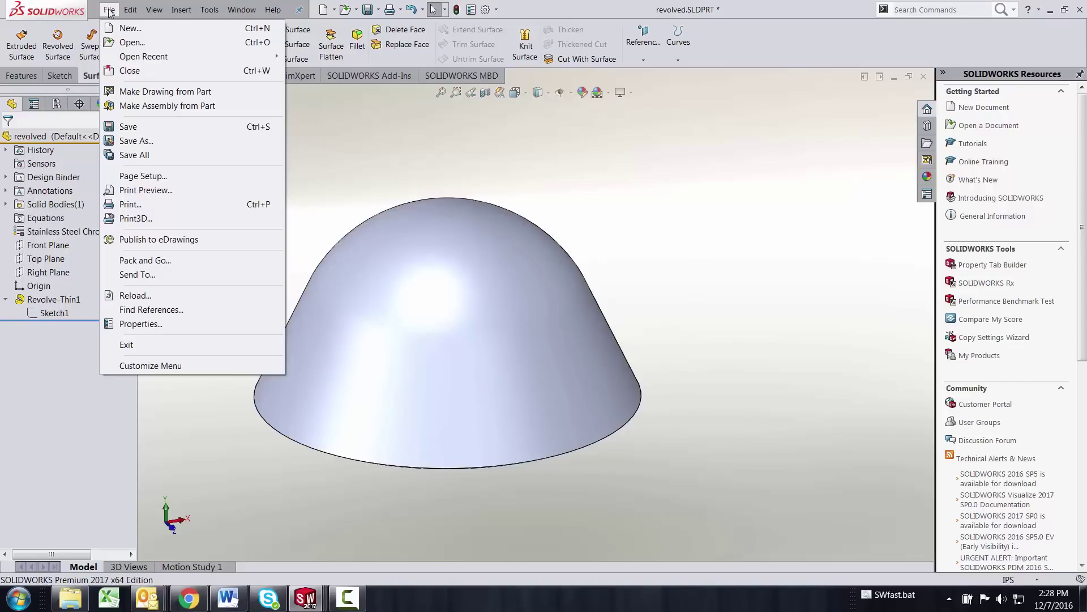
left_click(129, 29)
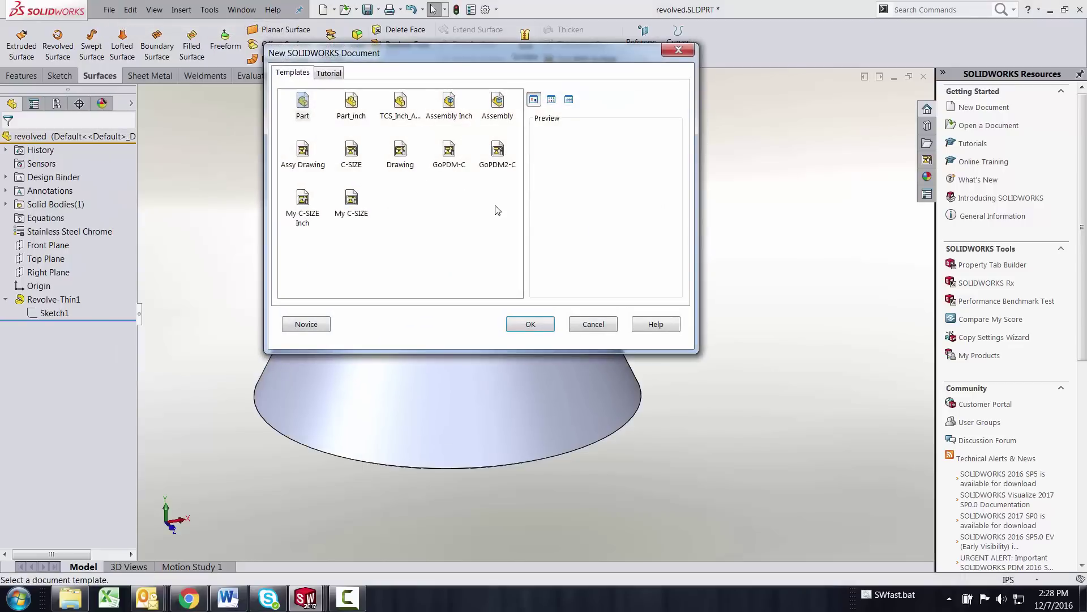
left_click(352, 106)
left_click(537, 326)
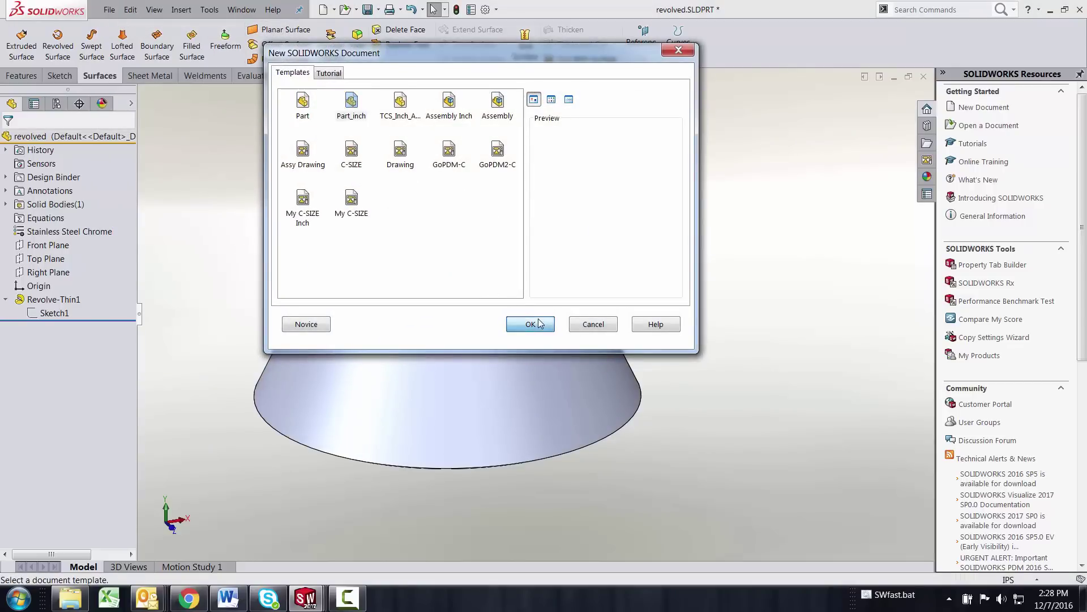
Select the Front Plane and start a new 3D sketch.
left_click(50, 245)
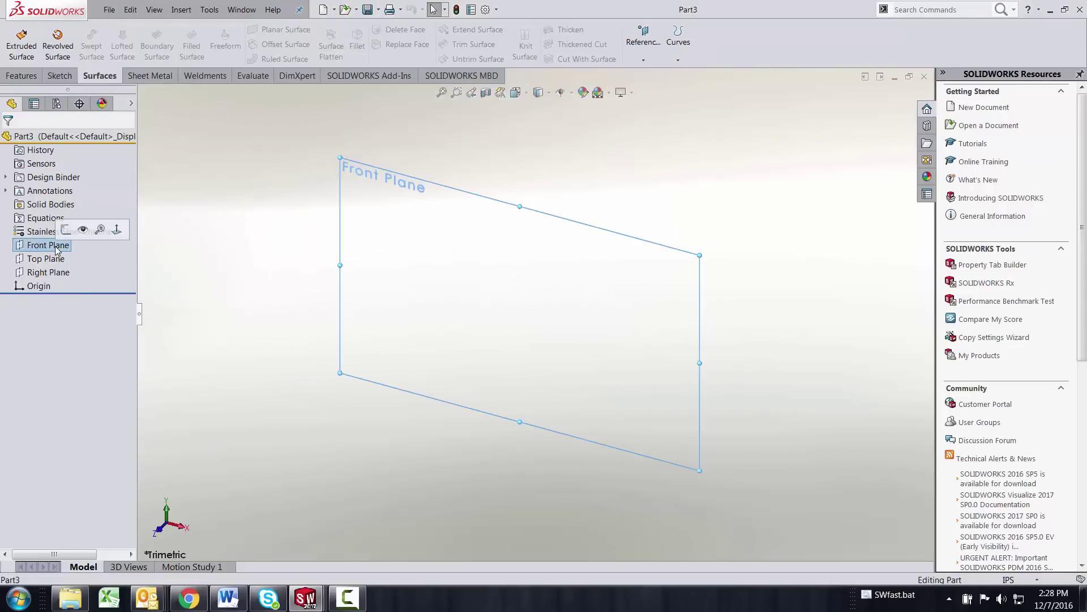
right_click(280, 233)
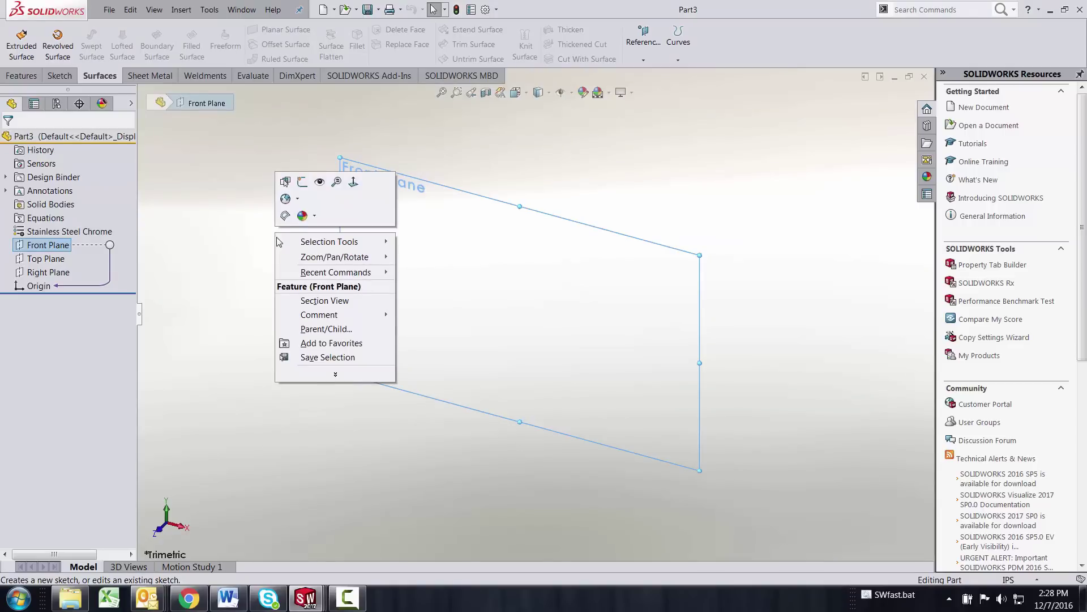
left_click(180, 11)
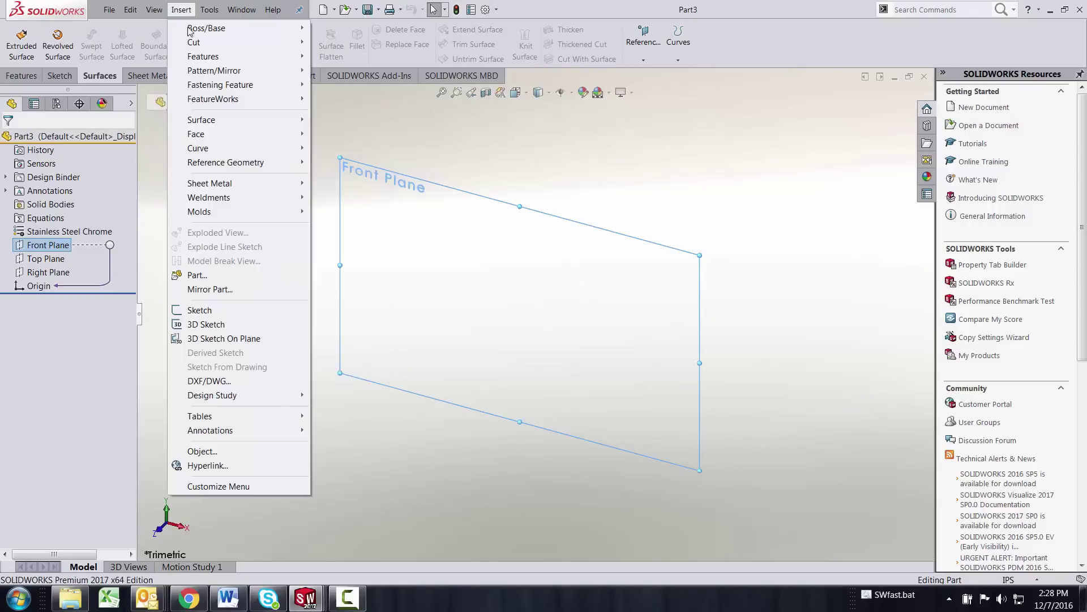
left_click(212, 325)
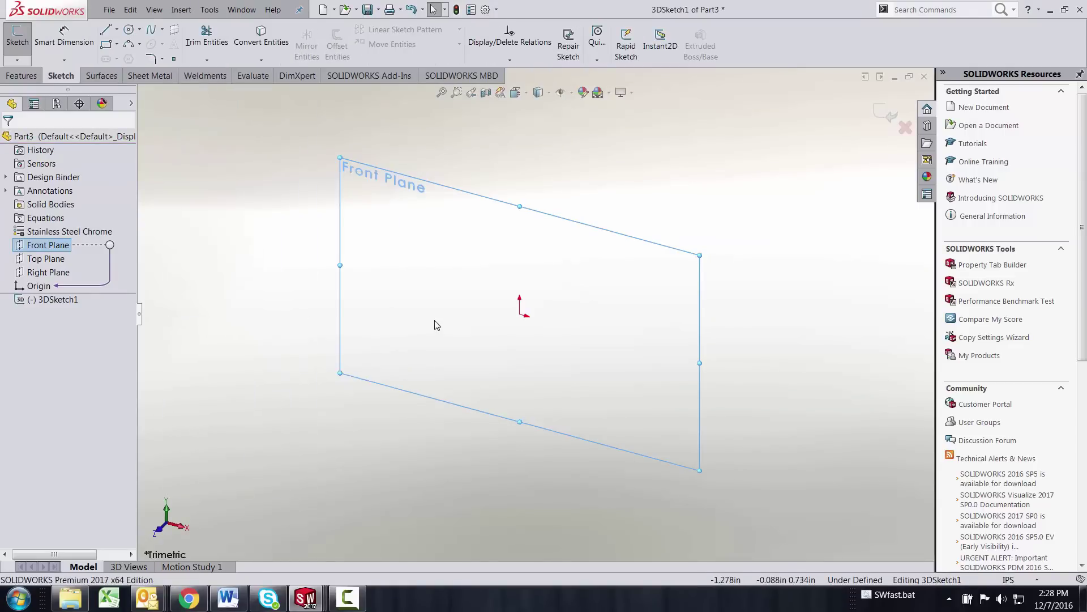
Draw a five-point spline in 3DSketch1 and orbit to see it in 3D.
key("s")
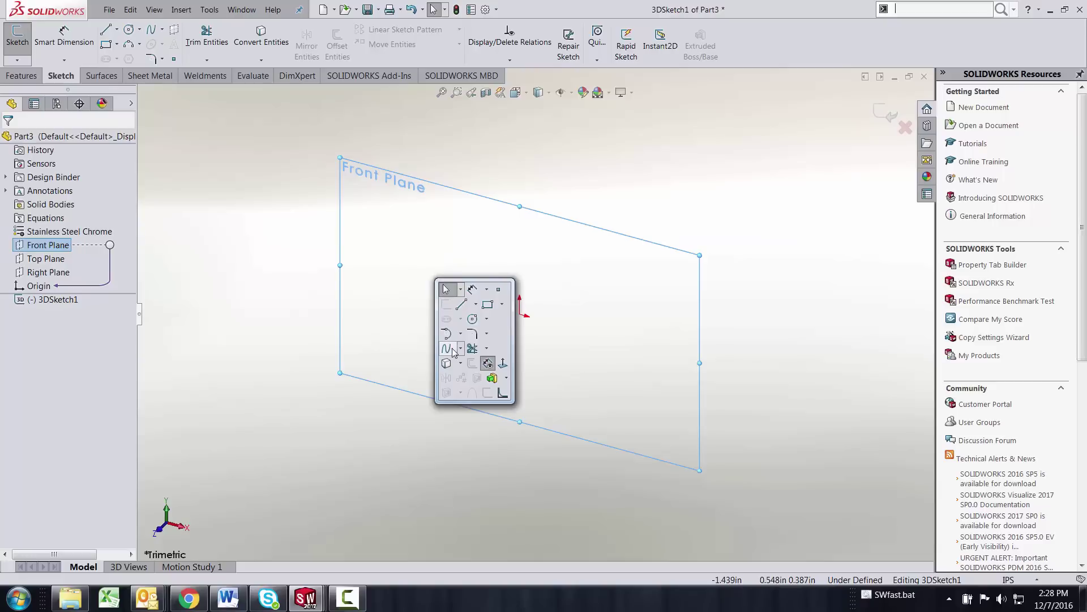
left_click(448, 351)
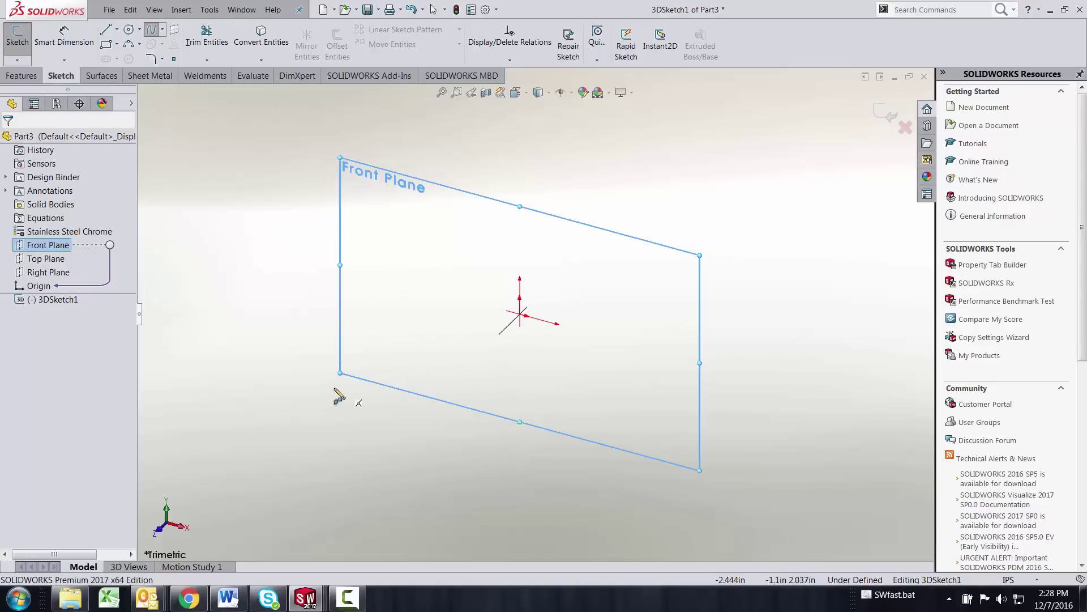
left_click(320, 345)
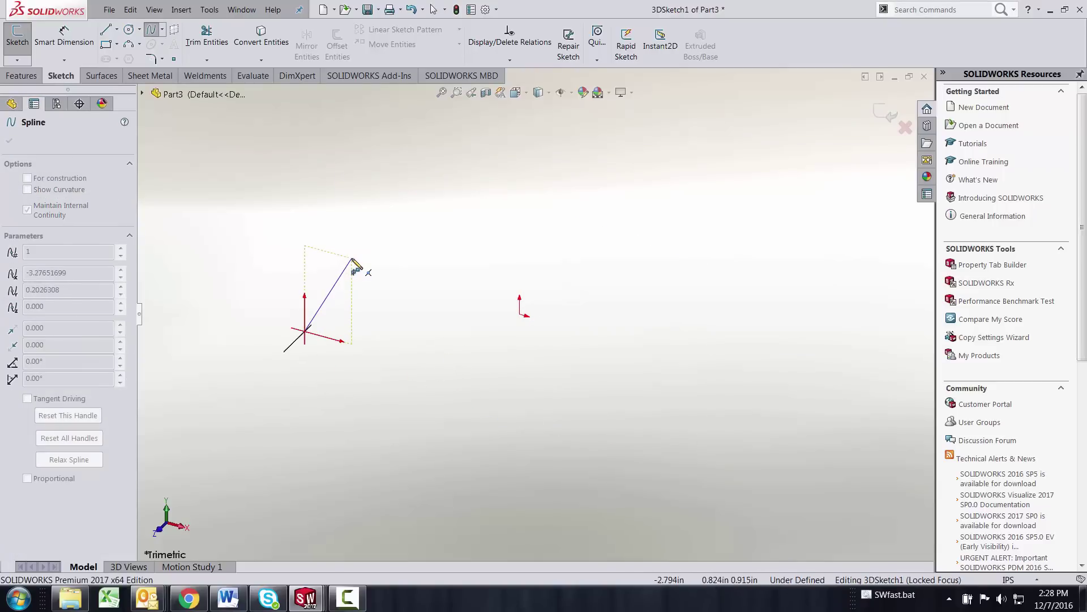
left_click(355, 255)
left_click(417, 276)
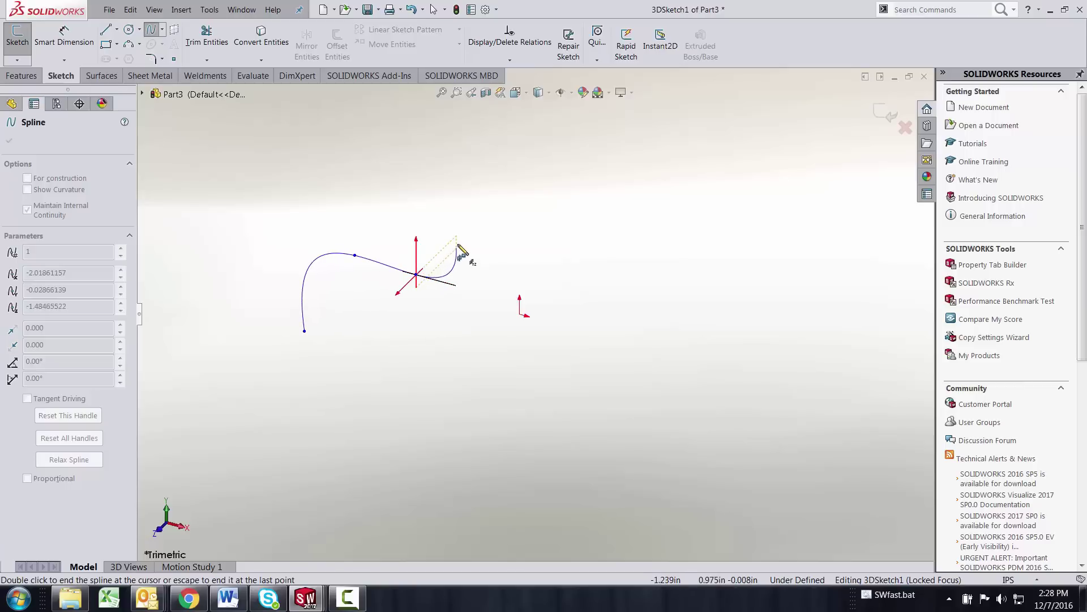
left_click(508, 242)
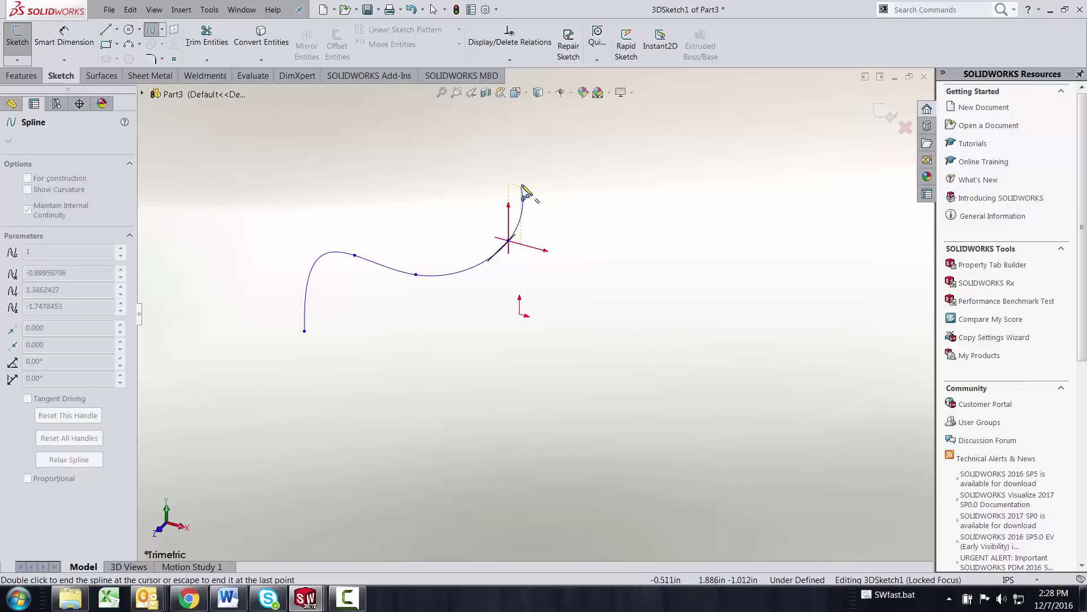
left_click(542, 155)
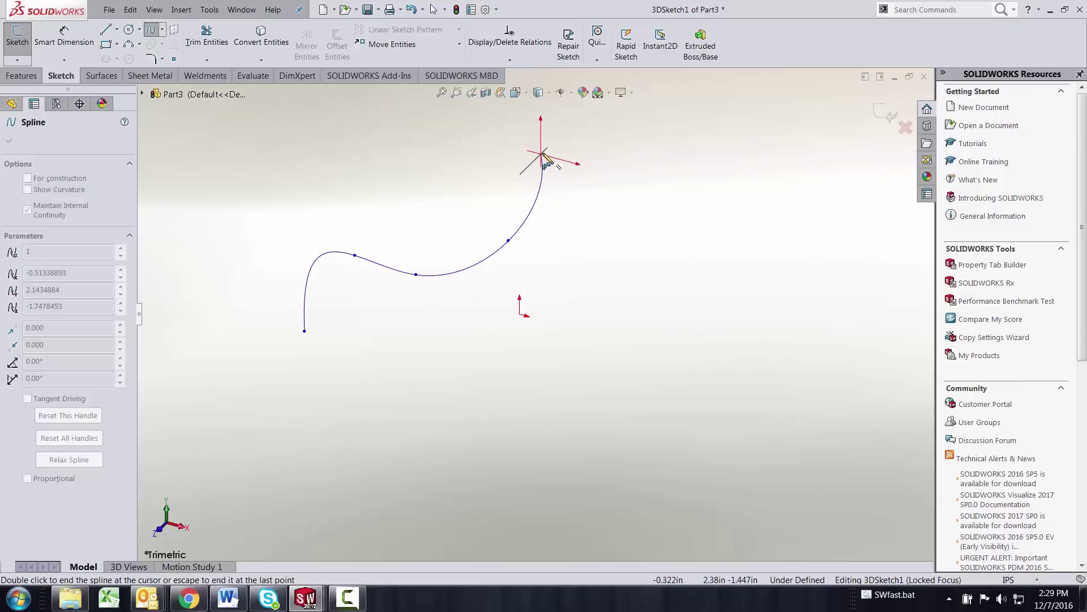
right_click(542, 154)
left_click(578, 162)
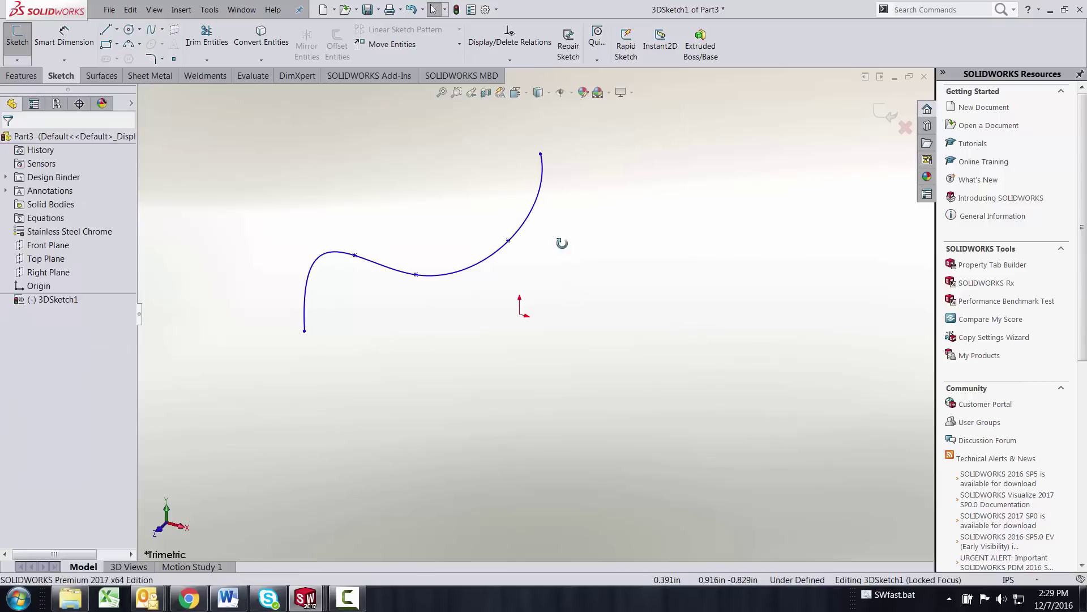
middle_click_drag(561, 243, 459, 259)
Draw a second four-point spline beside the first, then select both splines.
key("s")
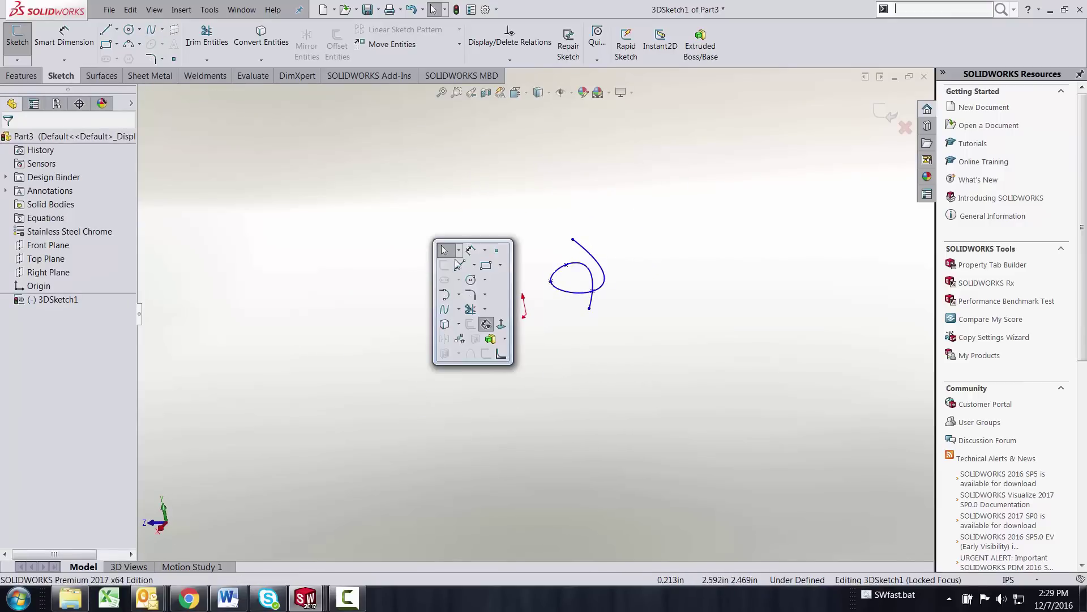
left_click(450, 314)
left_click(419, 211)
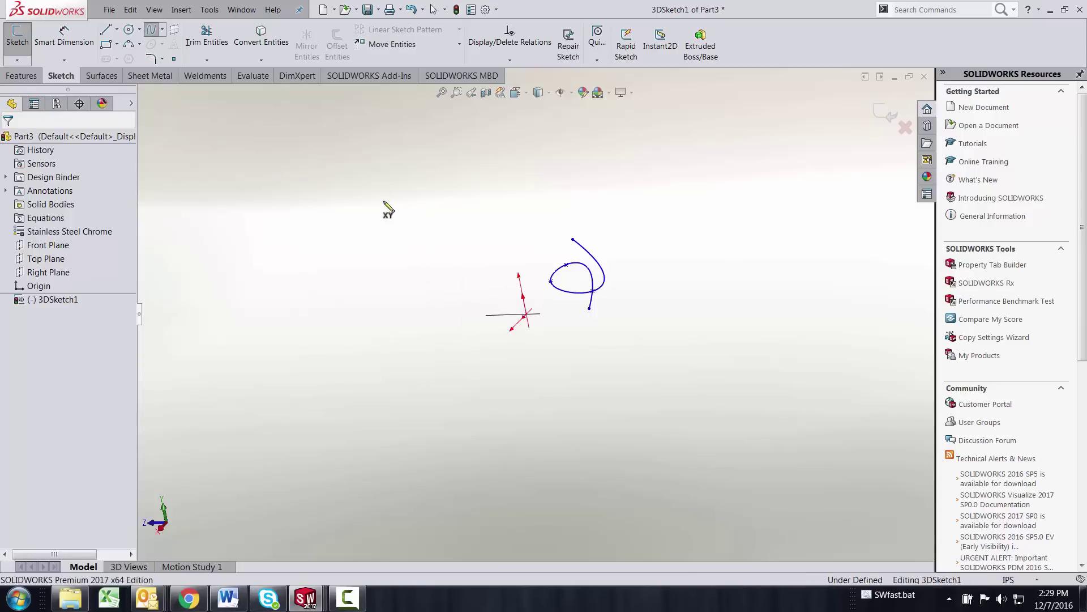
left_click(342, 187)
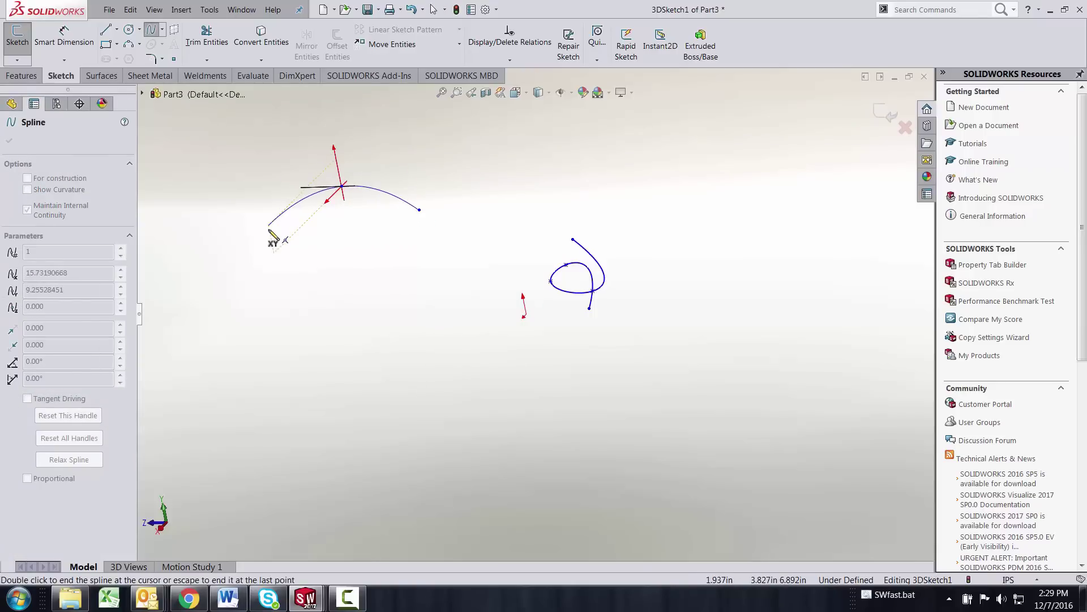
left_click(264, 223)
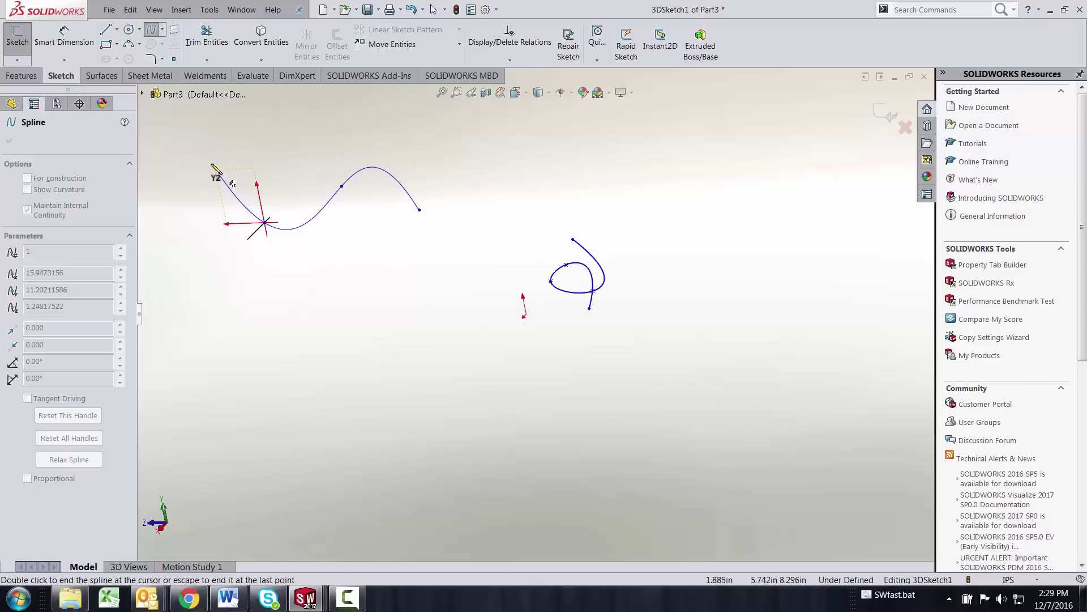
double_click(212, 166)
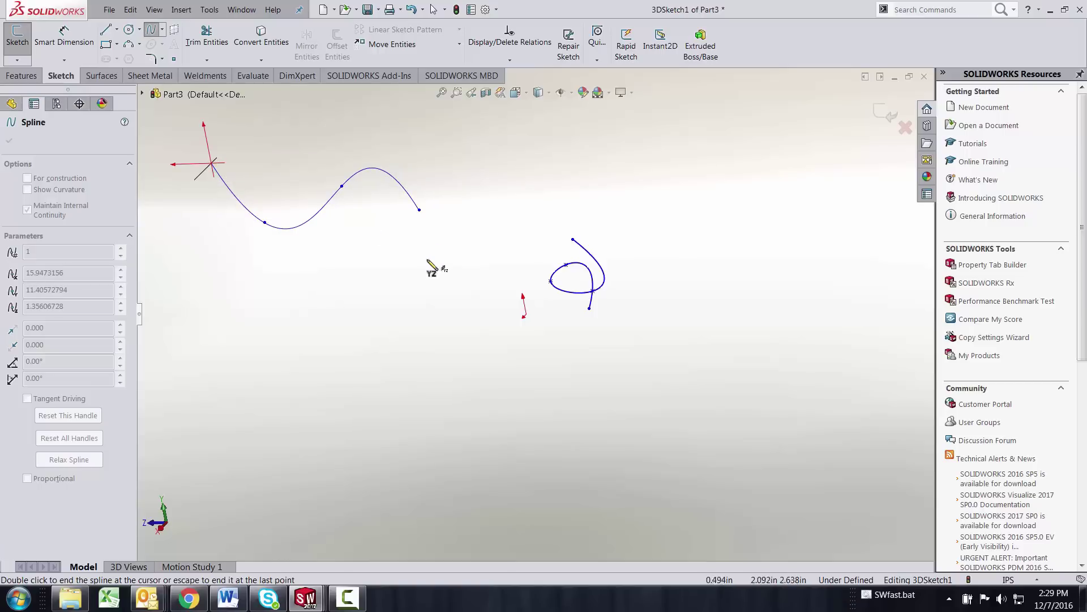
mouse_move(441, 286)
middle_mouse_down()
mouse_move(413, 253)
mouse_move(396, 281)
middle_mouse_up()
key("Escape")
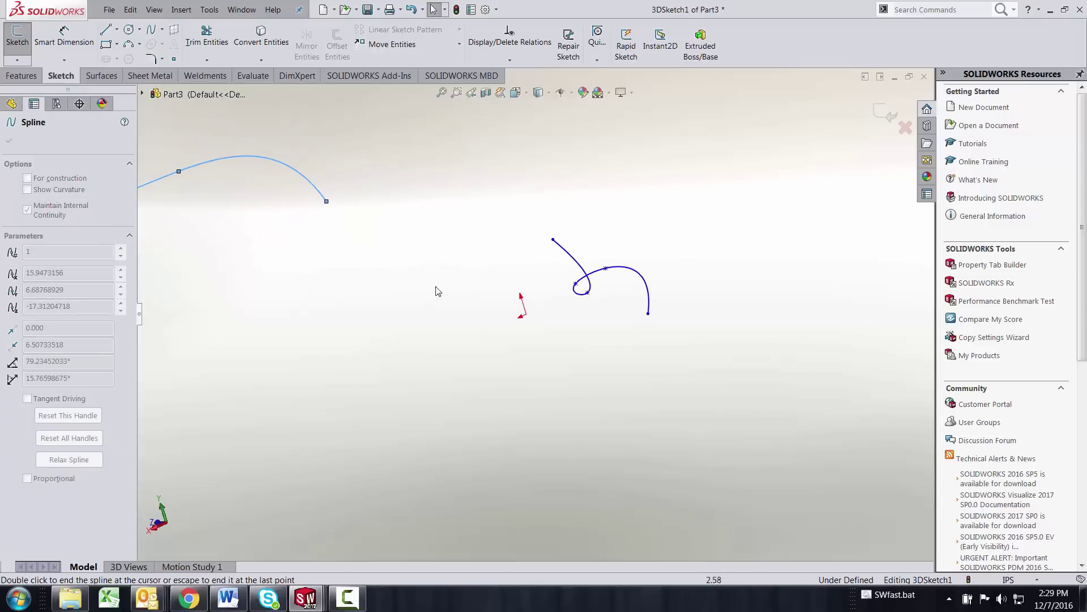
left_click(566, 253, "ctrl")
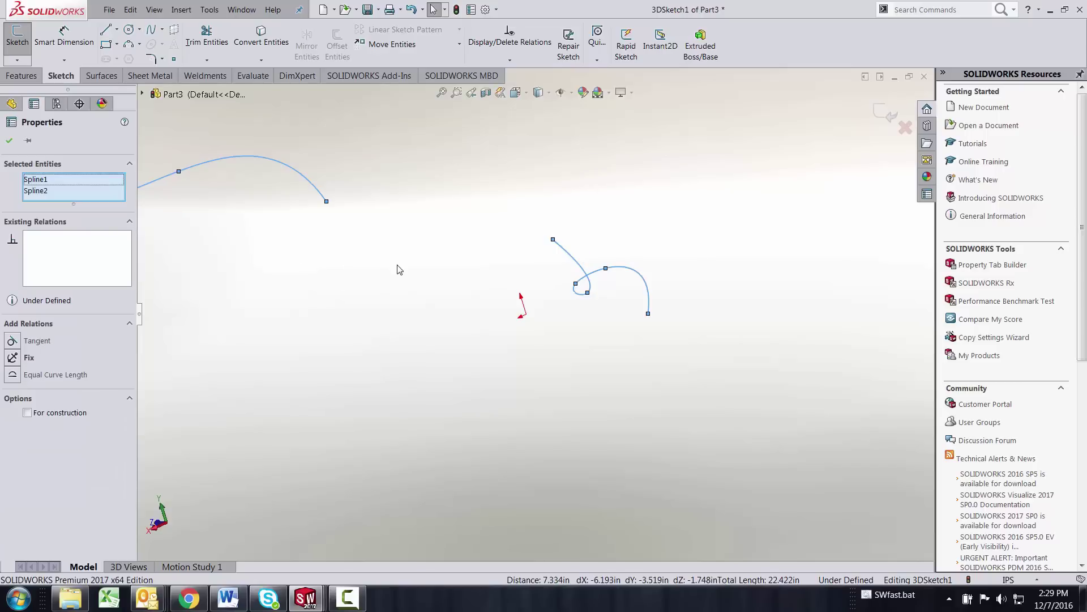
Merge the two selected splines into one Fit Spline and inspect the joined curve.
right_click_drag(400, 270, 398, 226)
key("s")
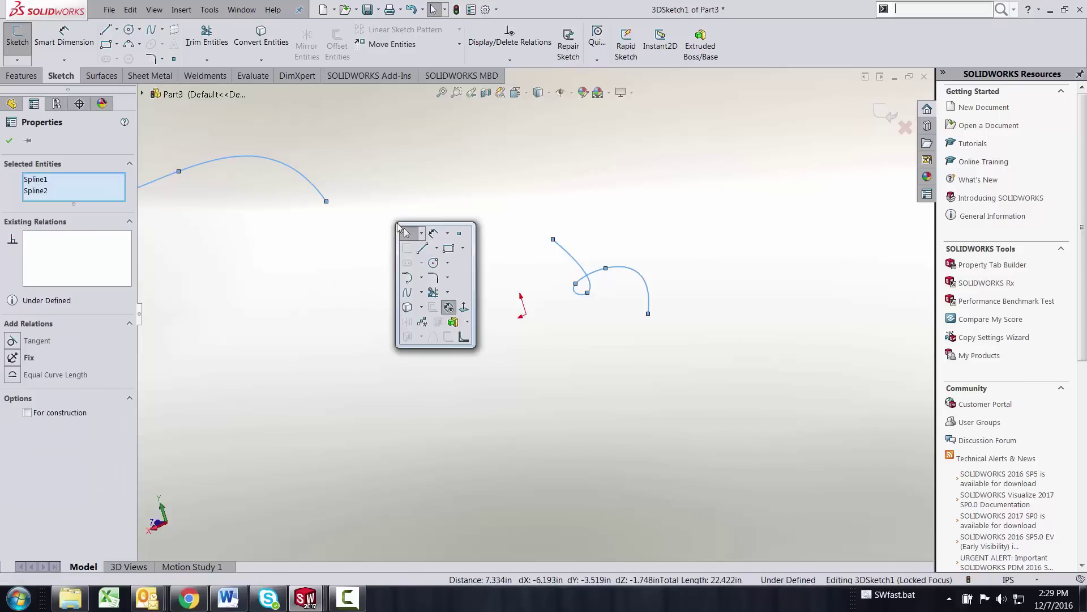
left_click(464, 338)
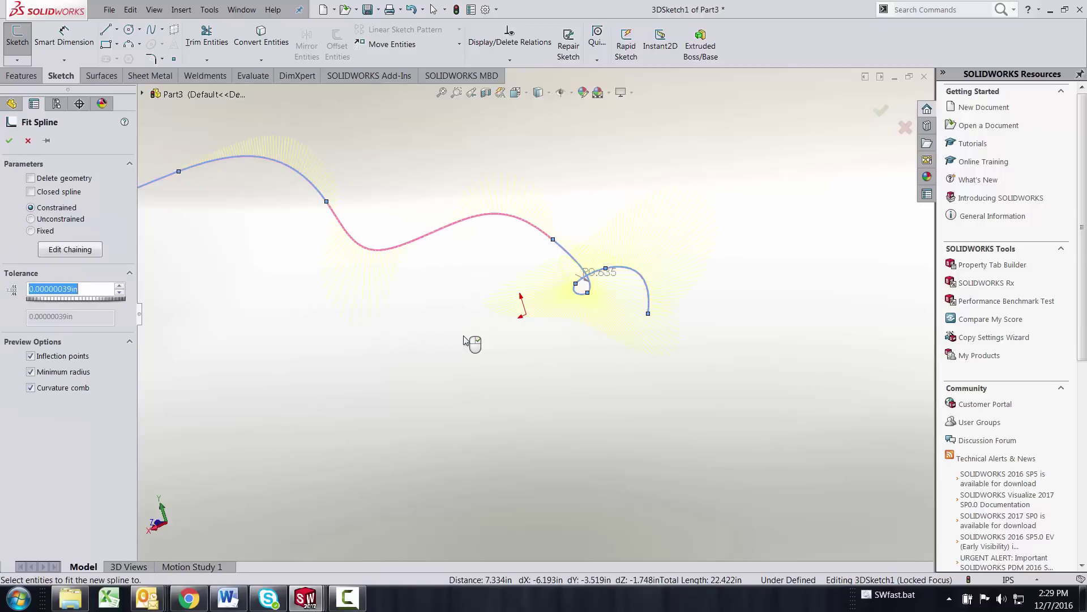
right_click(464, 338)
middle_click_drag(445, 367, 411, 311)
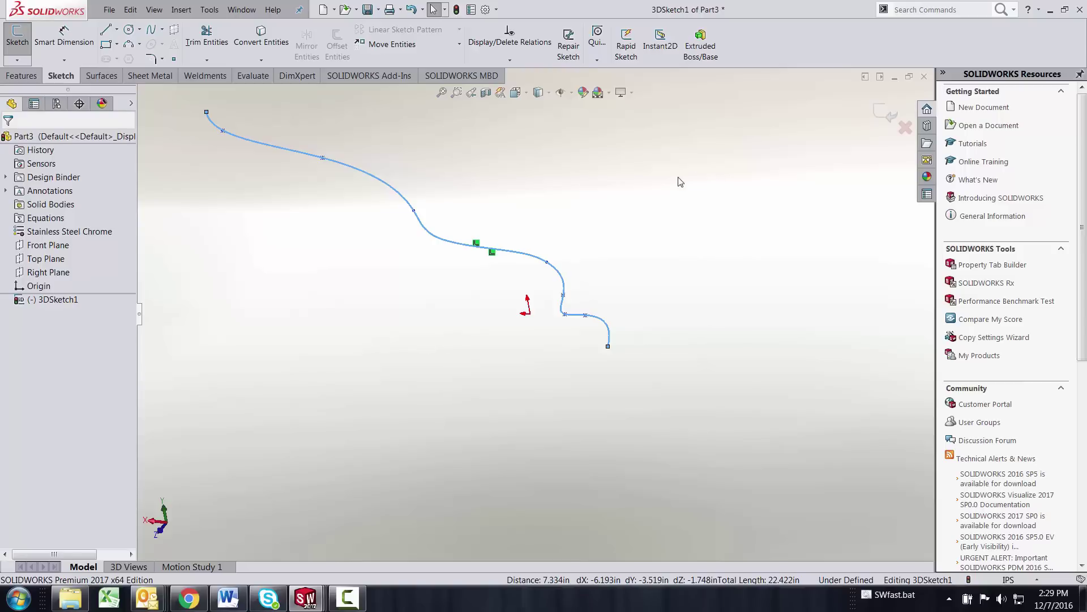
middle_click_drag(500, 169, 521, 181, "ctrl")
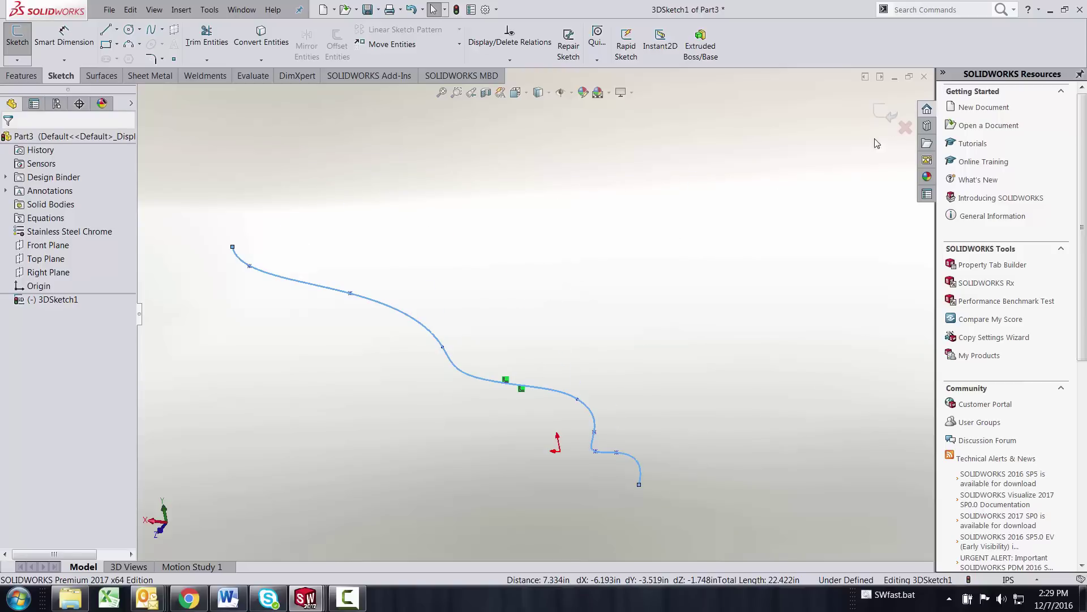